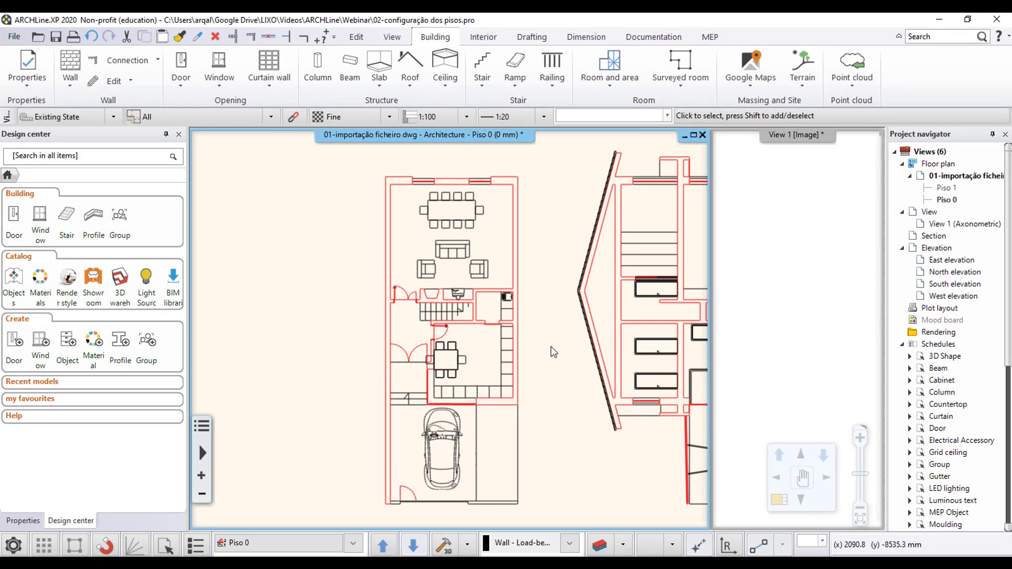
# Glance at the Piso 1 plan, return to Piso 0, and show the Wall creation options list
pyautogui.click(392, 548)
pyautogui.click(410, 548)
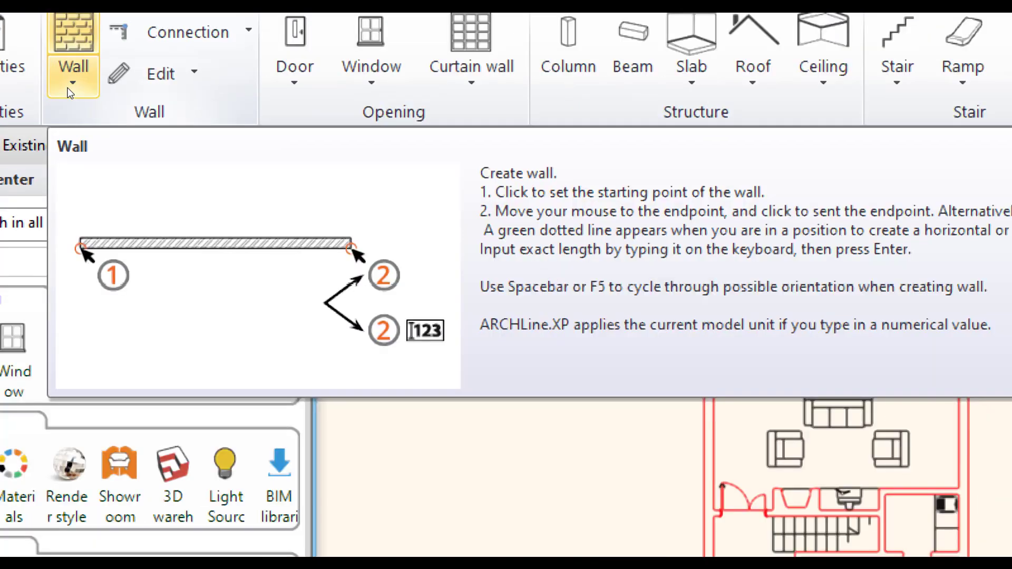
pyautogui.click(69, 93)
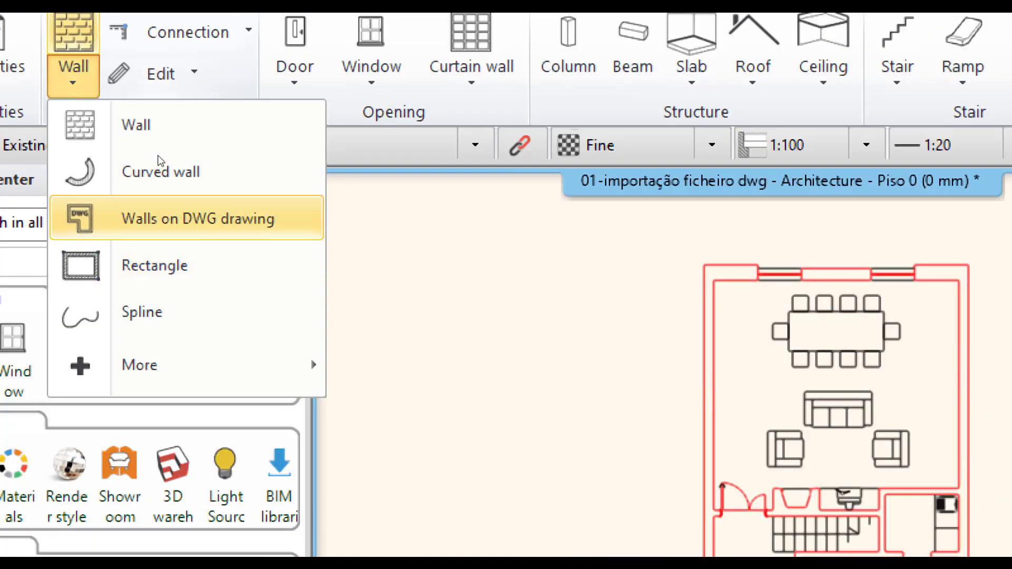
pyautogui.moveTo(131, 153)
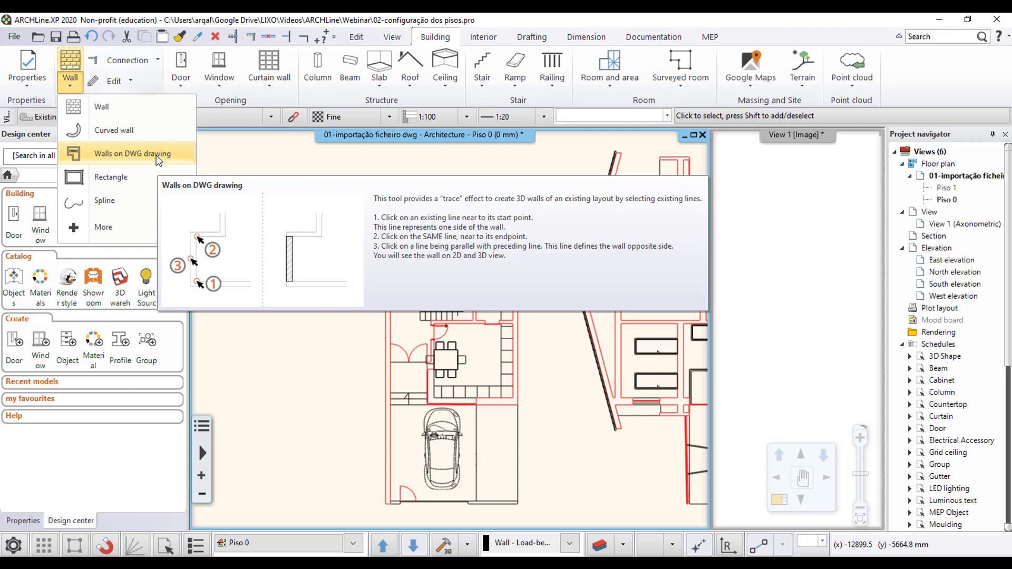
# Start Walls on DWG drawing with the 1 layered 30 wide wall style, then cancel with Esc
pyautogui.click(111, 154)
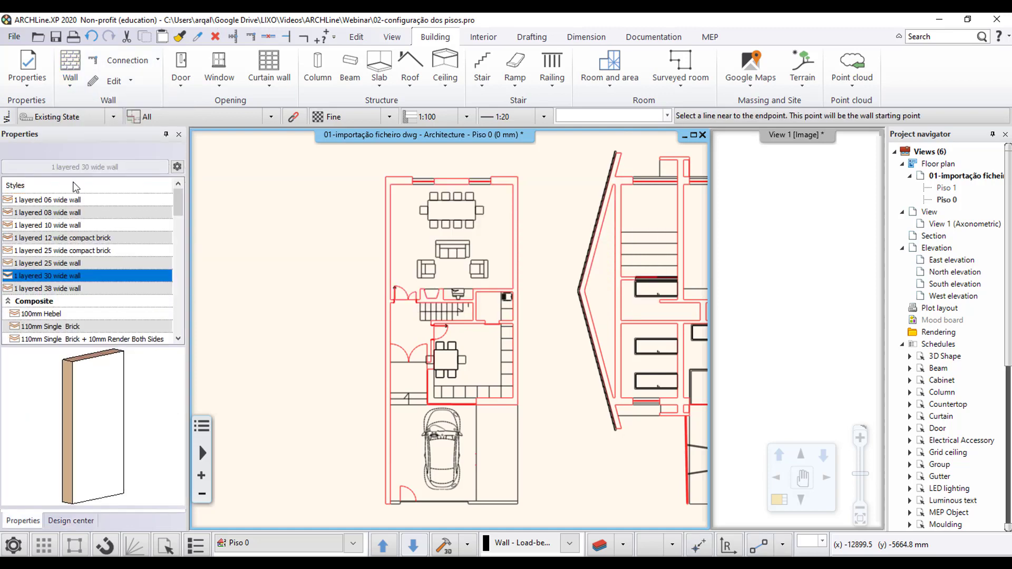
pyautogui.scroll(-1, 90, 287)
pyautogui.scroll(1, 90, 287)
pyautogui.click(71, 263)
pyautogui.click(71, 237)
pyautogui.click(71, 213)
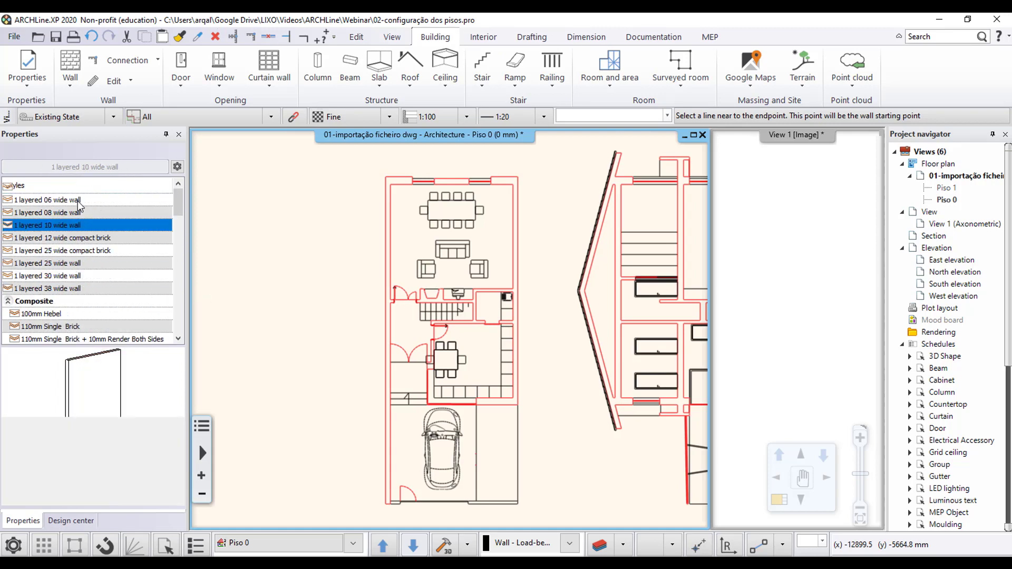
pyautogui.click(78, 201)
pyautogui.click(73, 225)
pyautogui.click(70, 251)
pyautogui.click(67, 275)
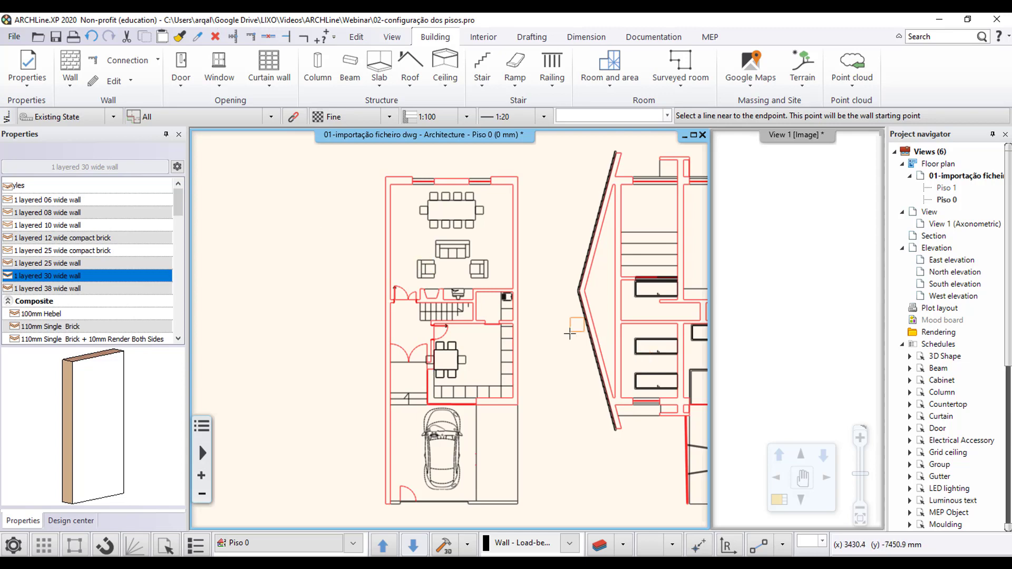
pyautogui.moveTo(548, 350); pyautogui.dragTo(535, 331, button='middle')
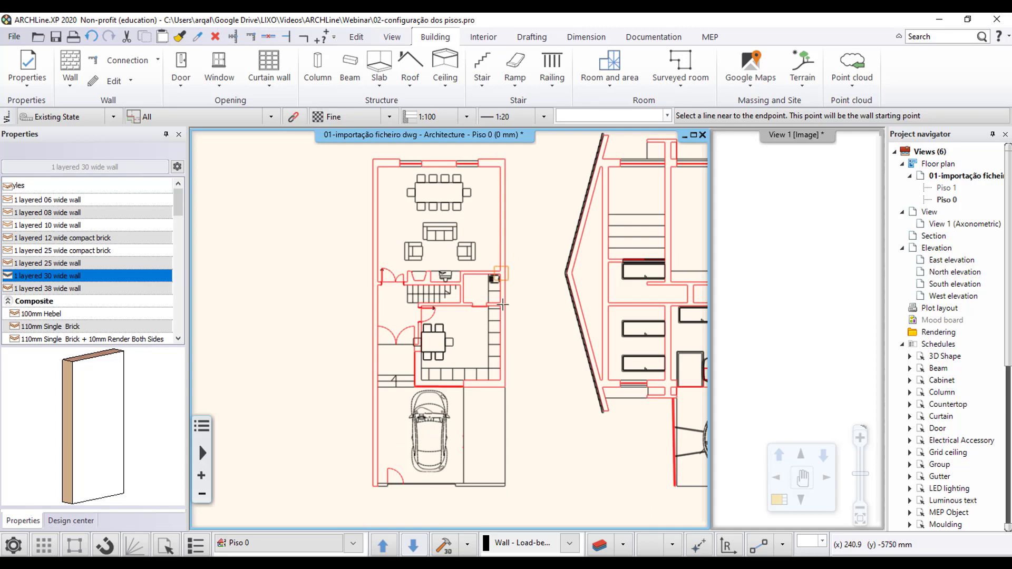
pyautogui.press('Escape')
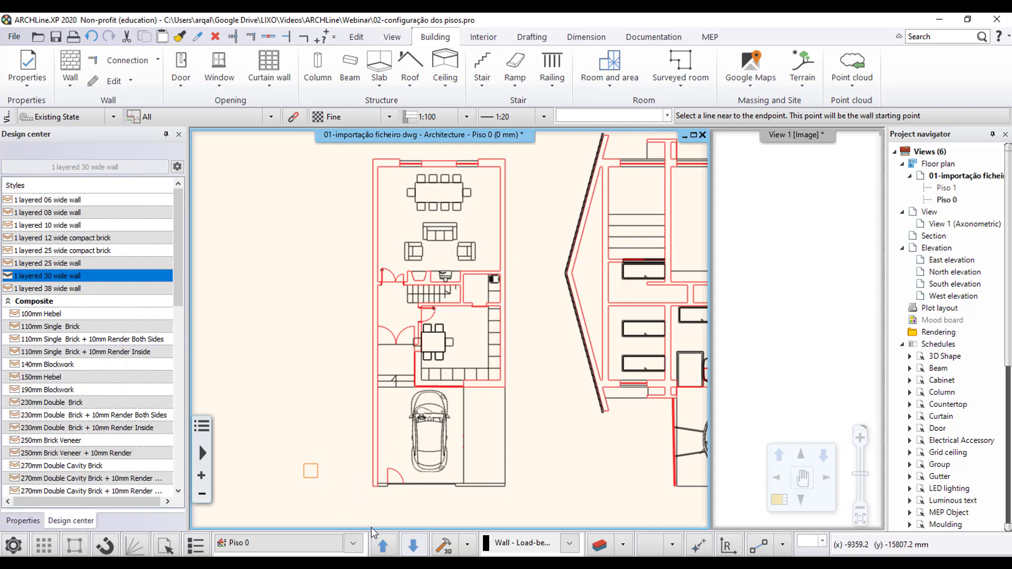
# Switch to the Piso 1 plan and start the Walls on DWG drawing tool
pyautogui.click(384, 548)
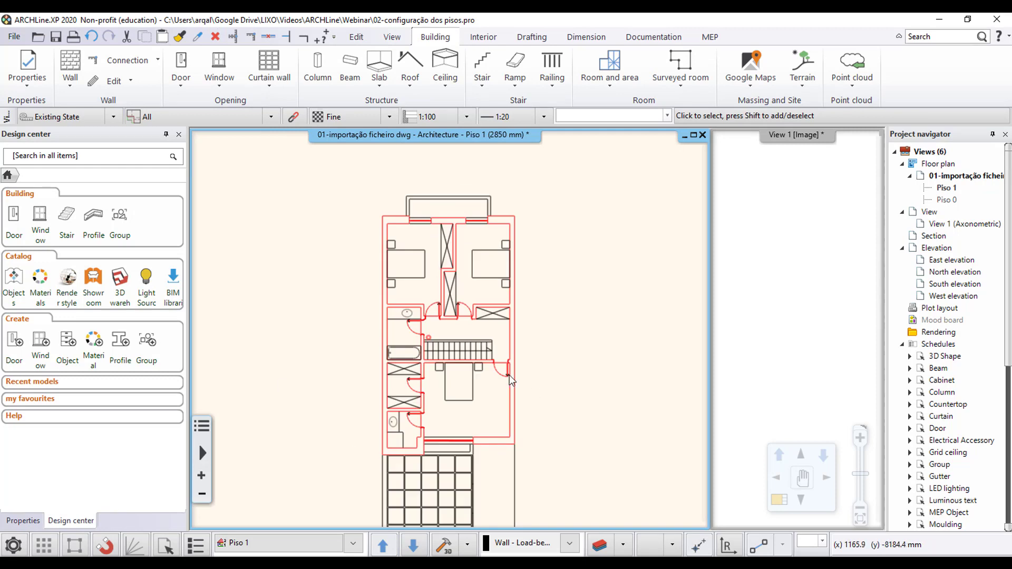
pyautogui.scroll(1, 490, 390)
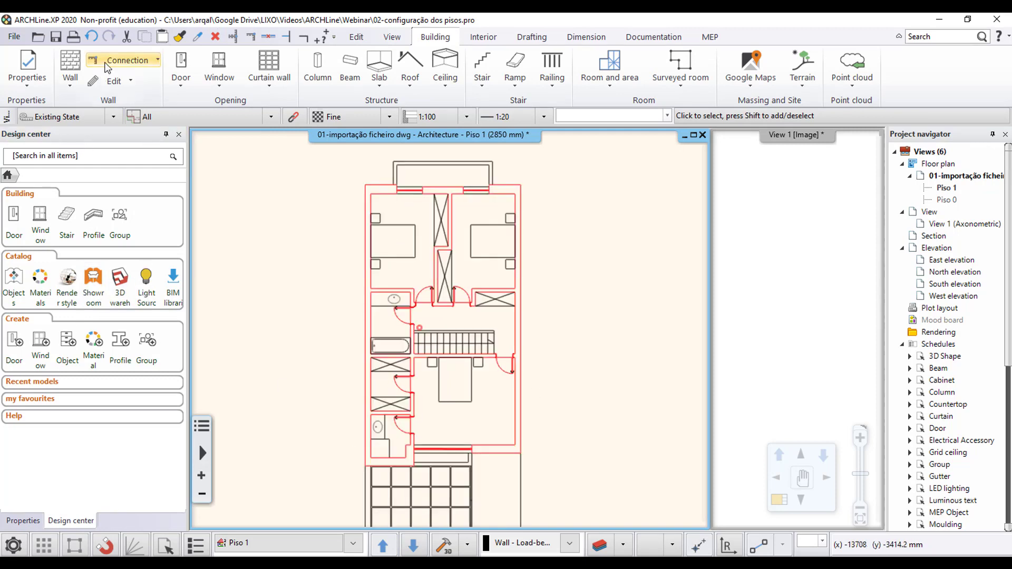
pyautogui.click(73, 89)
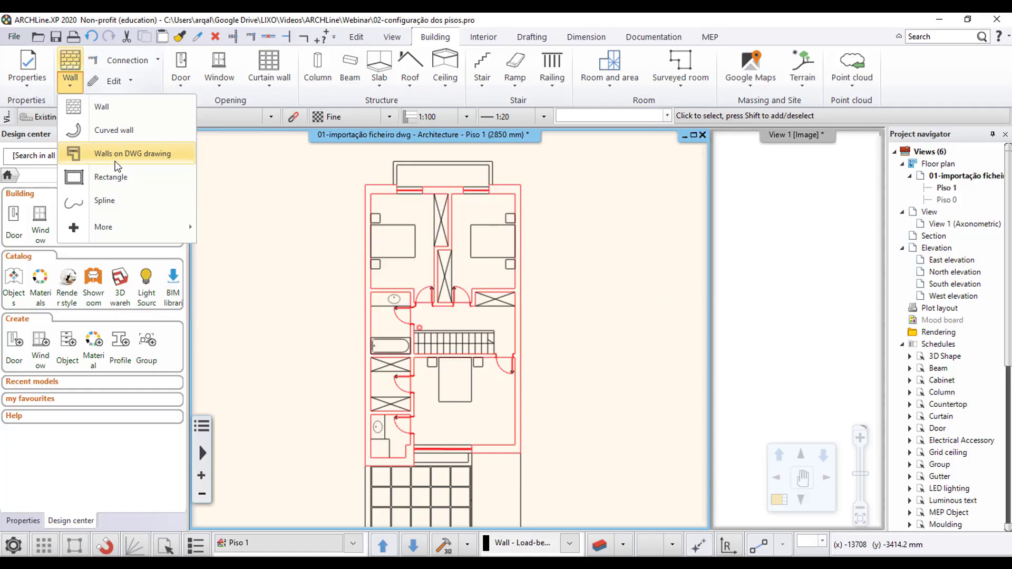
pyautogui.click(117, 166)
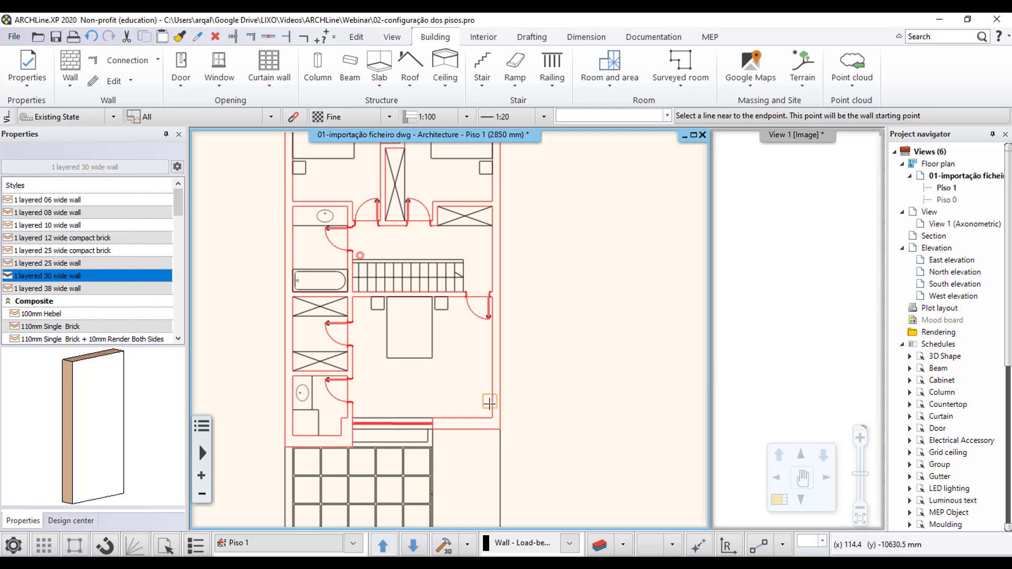
# Trace a 30-wide wall along the right exterior line, using its parallel line for width
pyautogui.click(492, 409)
pyautogui.moveTo(525, 297); pyautogui.dragTo(536, 410, button='middle')
pyautogui.moveTo(531, 272); pyautogui.dragTo(539, 307, button='middle')
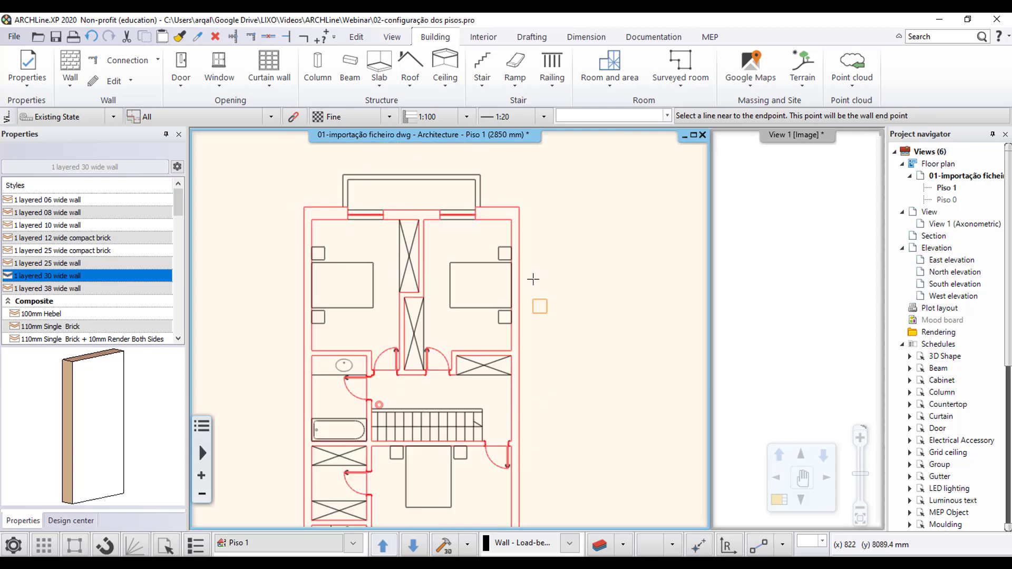
pyautogui.click(509, 230)
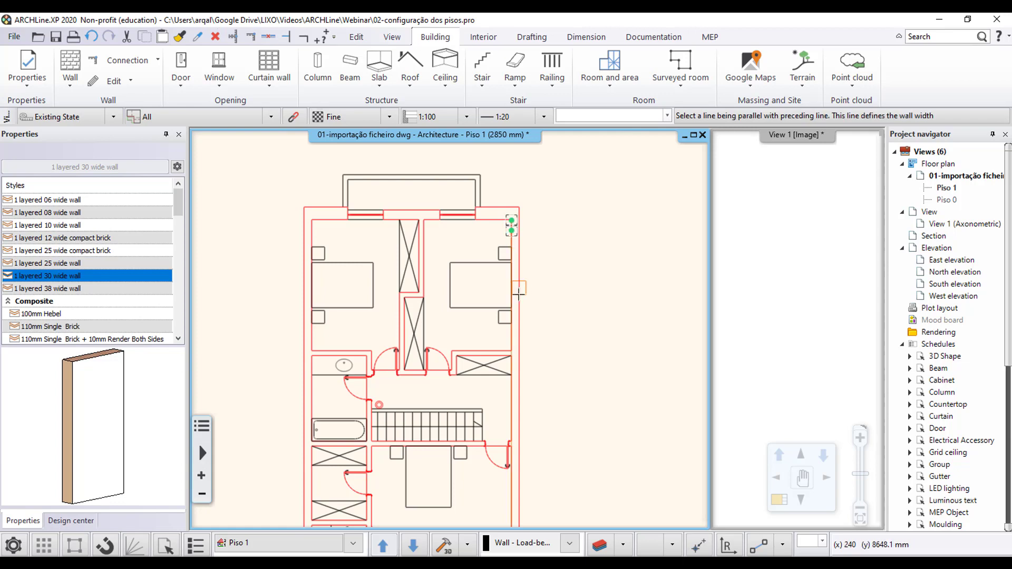
pyautogui.moveTo(517, 382); pyautogui.dragTo(507, 298, button='middle')
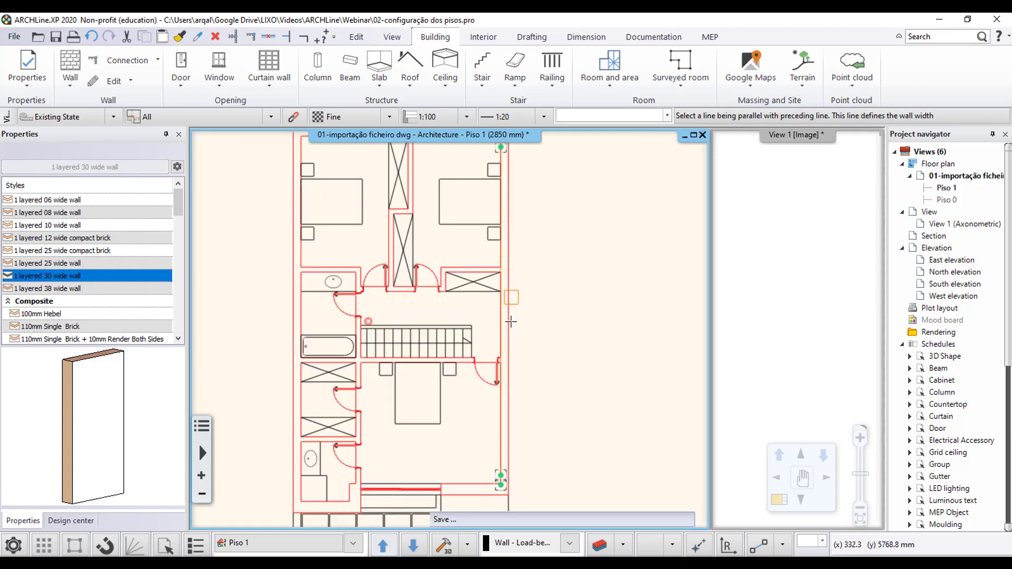
pyautogui.click(507, 359)
# End the tracing command and zoom around the plan to check the new right wall
pyautogui.scroll(-1, 505, 314)
pyautogui.scroll(-1, 506, 386)
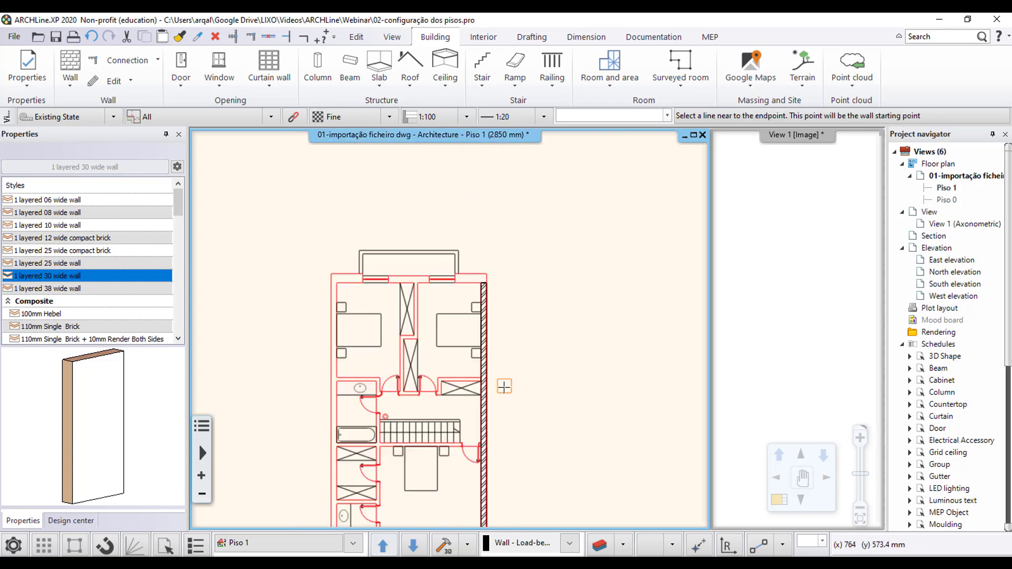
pyautogui.moveTo(506, 386); pyautogui.dragTo(500, 358, button='middle')
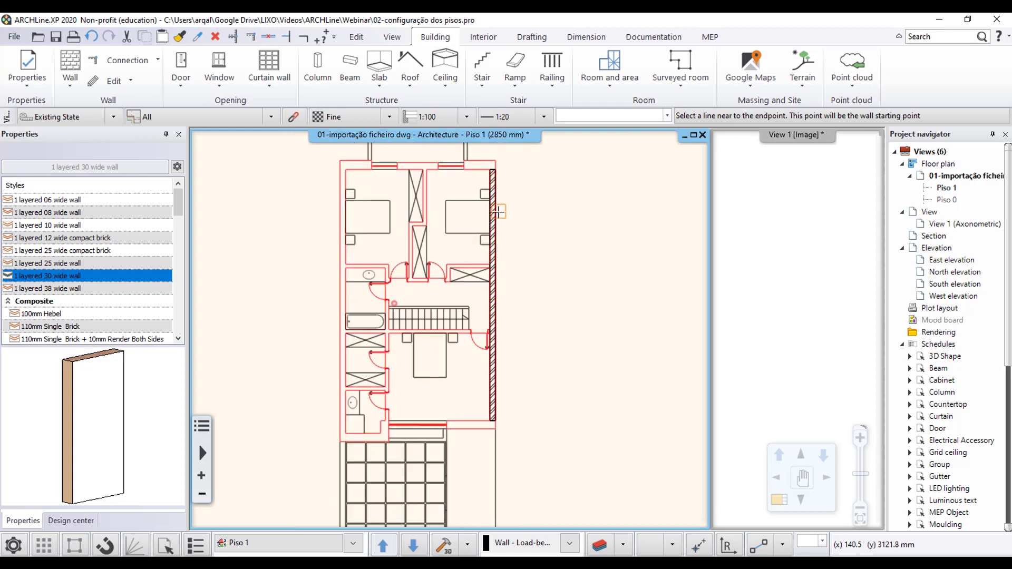
pyautogui.scroll(2, 499, 211)
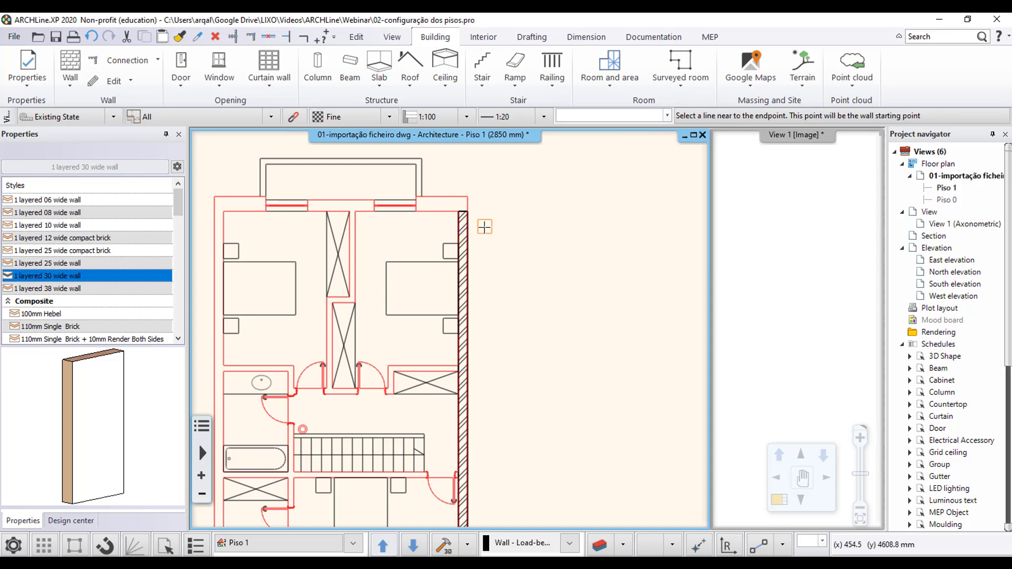
pyautogui.press('Escape')
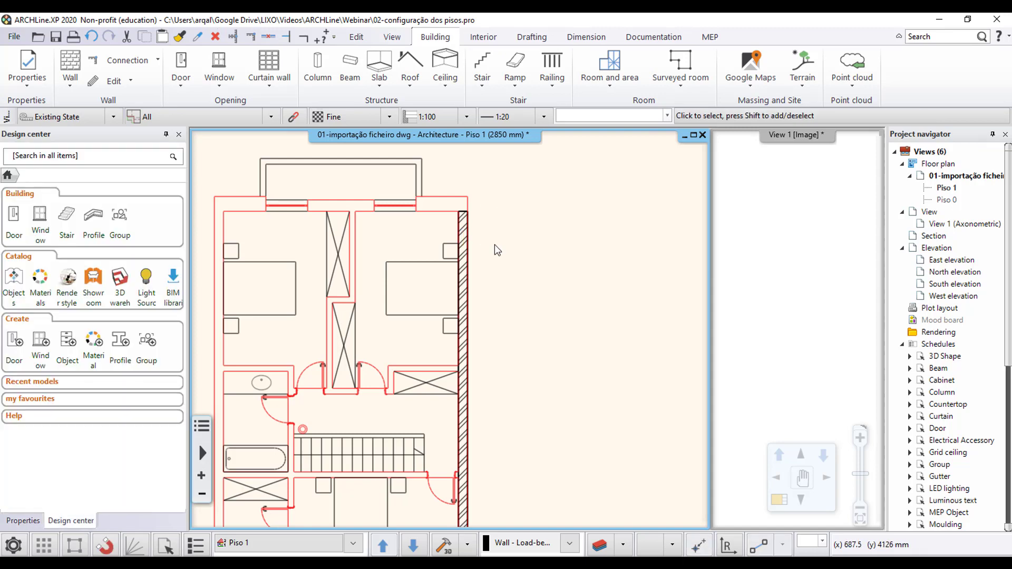
pyautogui.scroll(-2, 471, 223)
pyautogui.scroll(-1, 471, 223)
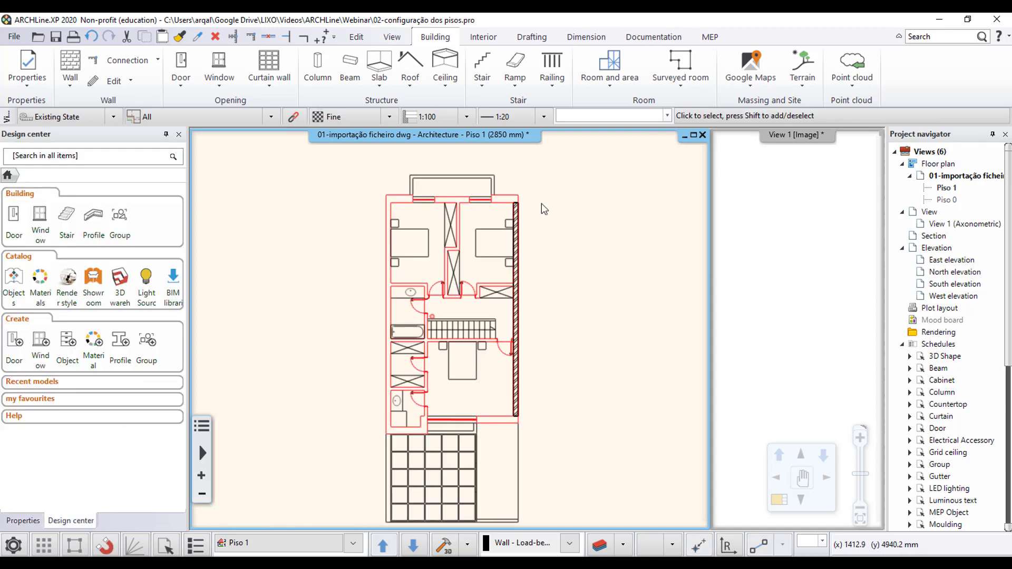
pyautogui.scroll(2, 550, 243)
pyautogui.scroll(-1, 561, 279)
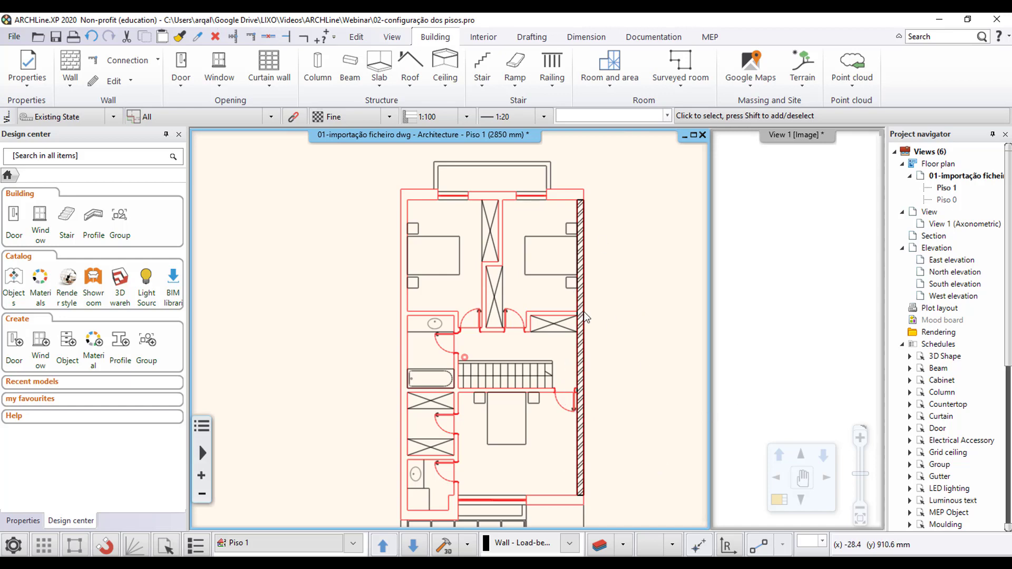
# Select and deselect the new right wall, then make the 3D View 1 window active
pyautogui.click(583, 269)
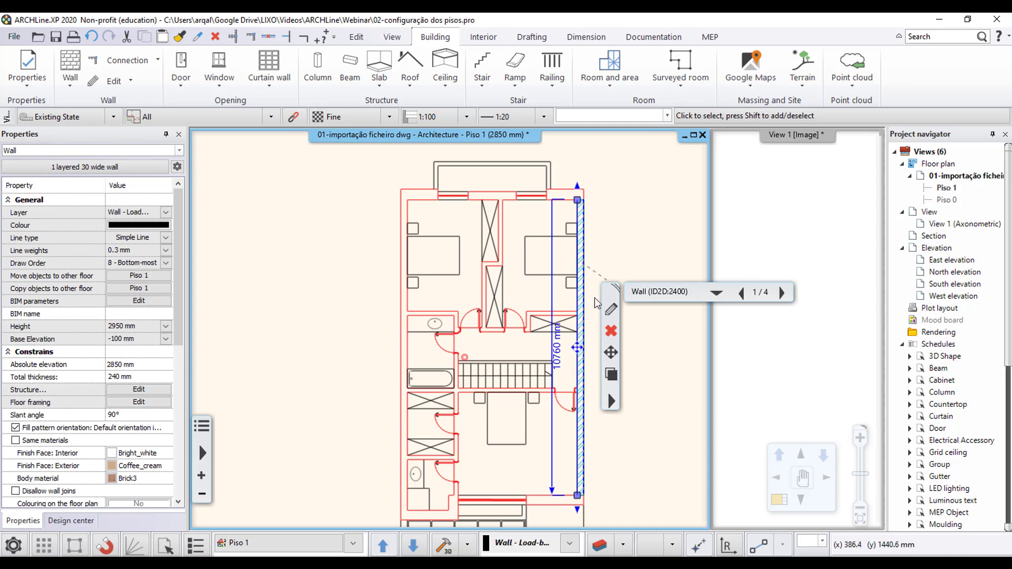
pyautogui.click(620, 246)
pyautogui.click(680, 315)
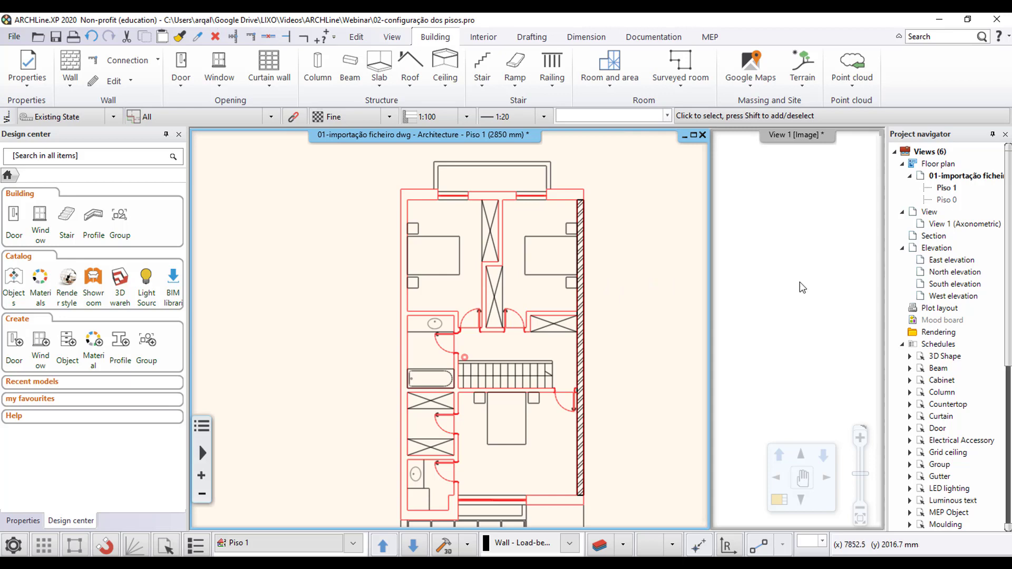
pyautogui.click(831, 227)
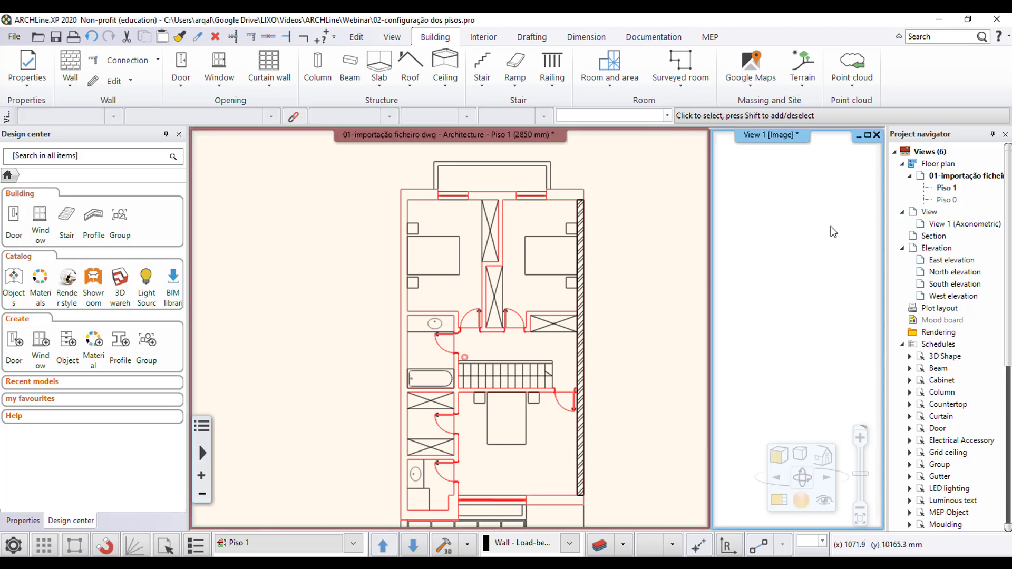
pyautogui.click(665, 224)
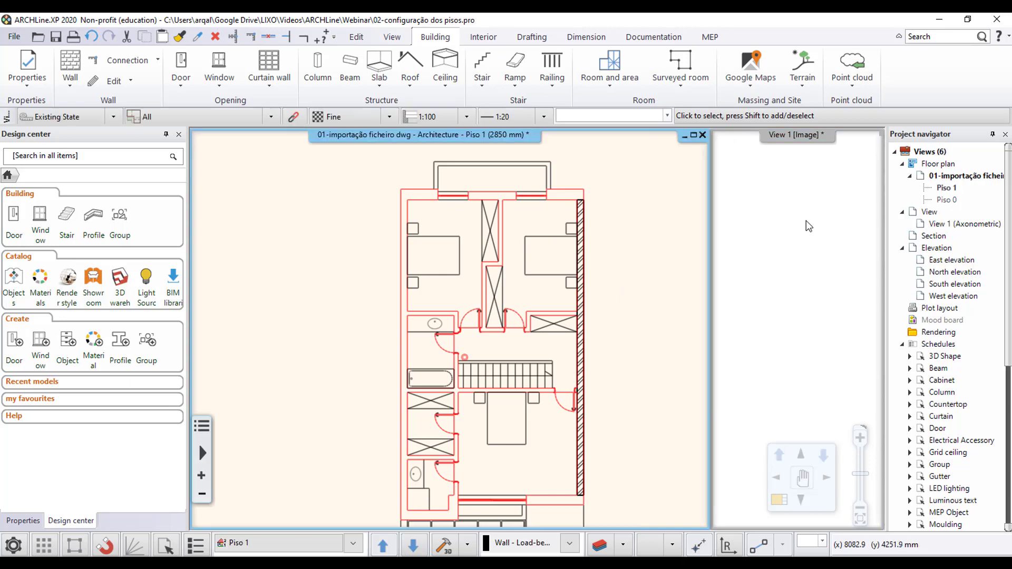
pyautogui.click(638, 356)
pyautogui.click(757, 321)
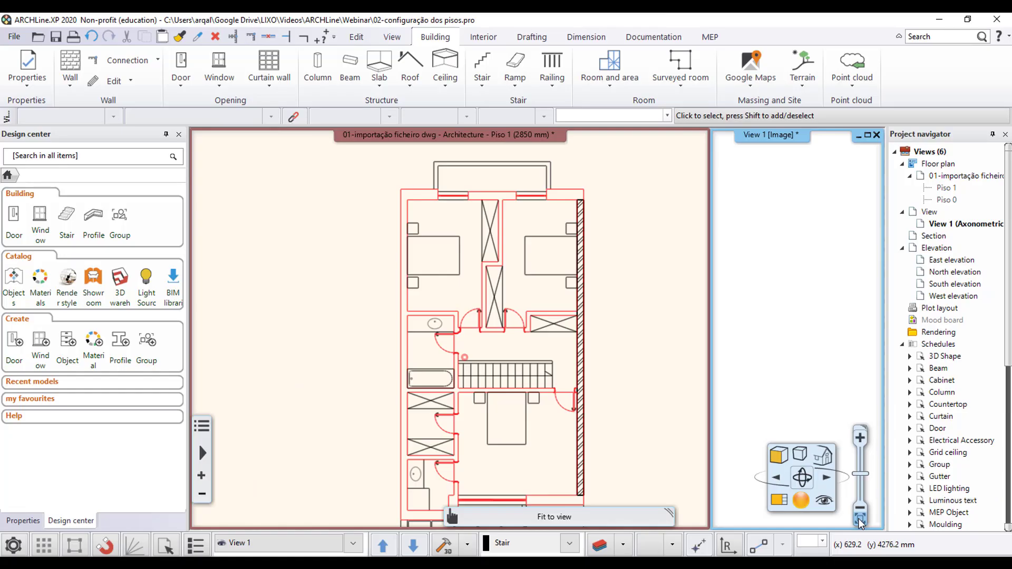
# Fit the model in 3D View 1, zoom onto the wall, and reactivate the floor plan
pyautogui.click(859, 521)
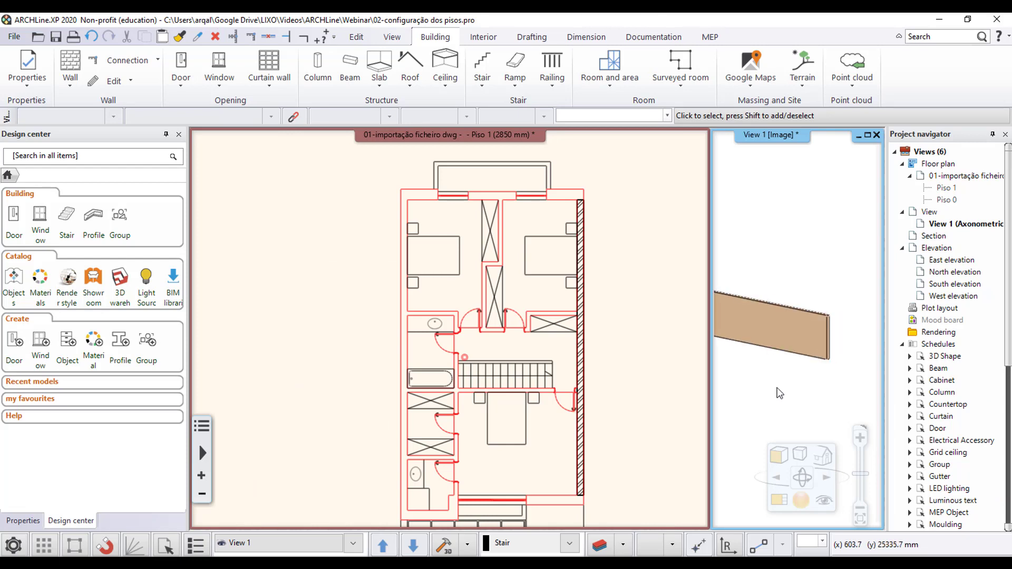
pyautogui.scroll(-1, 791, 393)
pyautogui.scroll(-3, 792, 380)
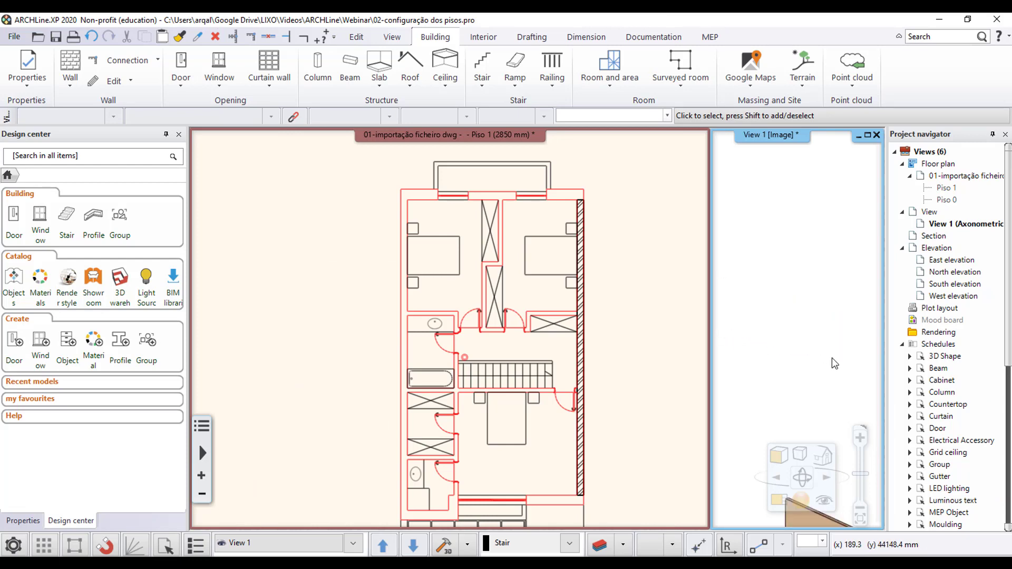
pyautogui.scroll(2, 819, 384)
pyautogui.scroll(3, 820, 421)
pyautogui.scroll(-2, 817, 359)
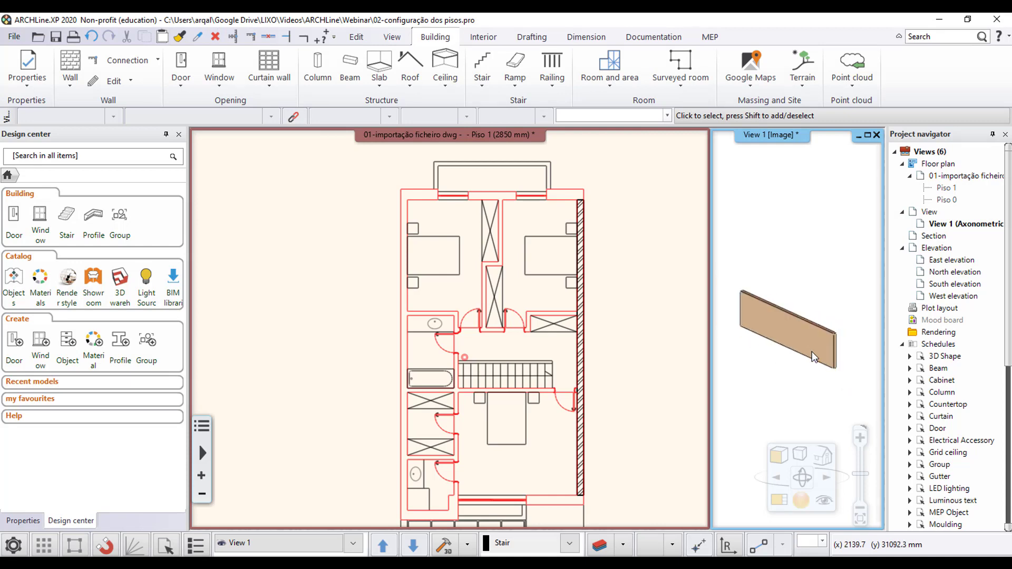
pyautogui.click(648, 230)
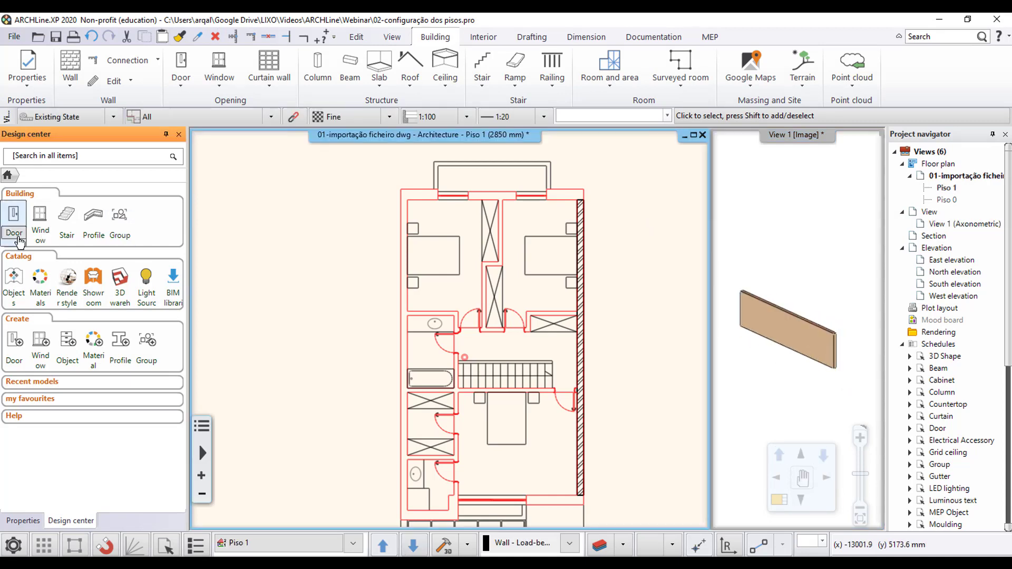
# Start Walls on DWG drawing and trace the top outer wall from its parallel outline lines
pyautogui.click(70, 76)
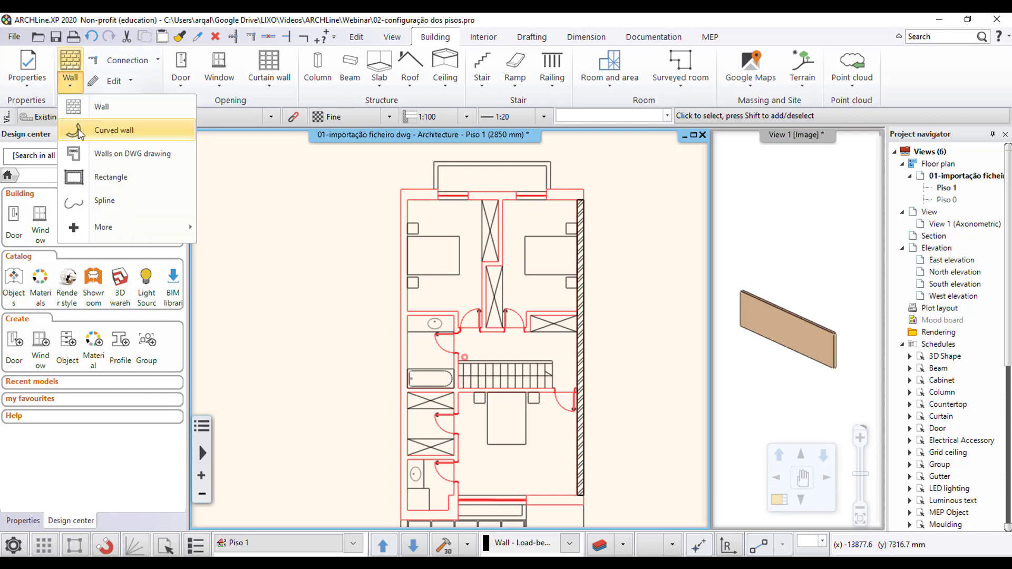
pyautogui.click(109, 156)
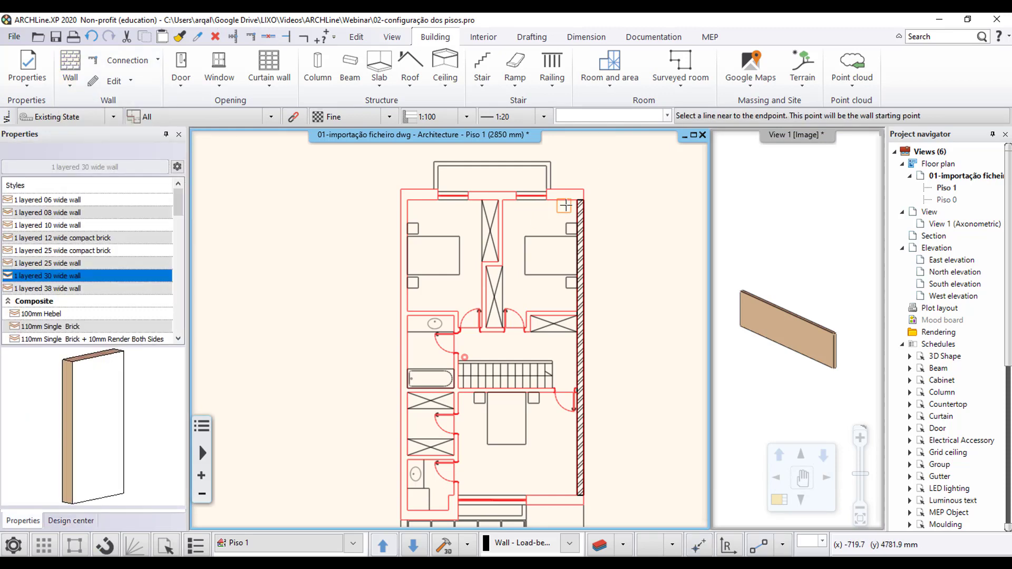
pyautogui.click(415, 203)
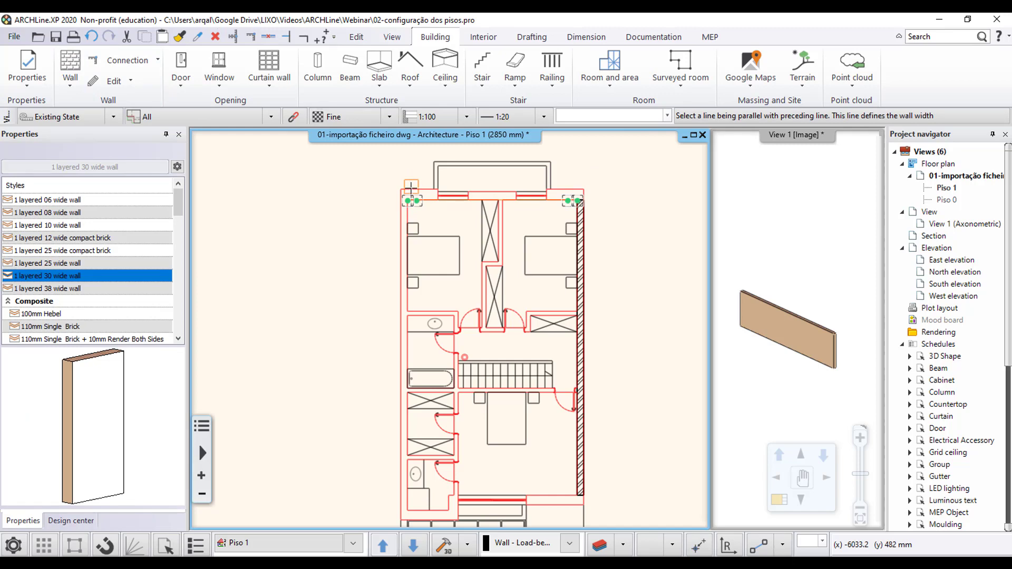
pyautogui.click(411, 188)
pyautogui.scroll(-2, 786, 317)
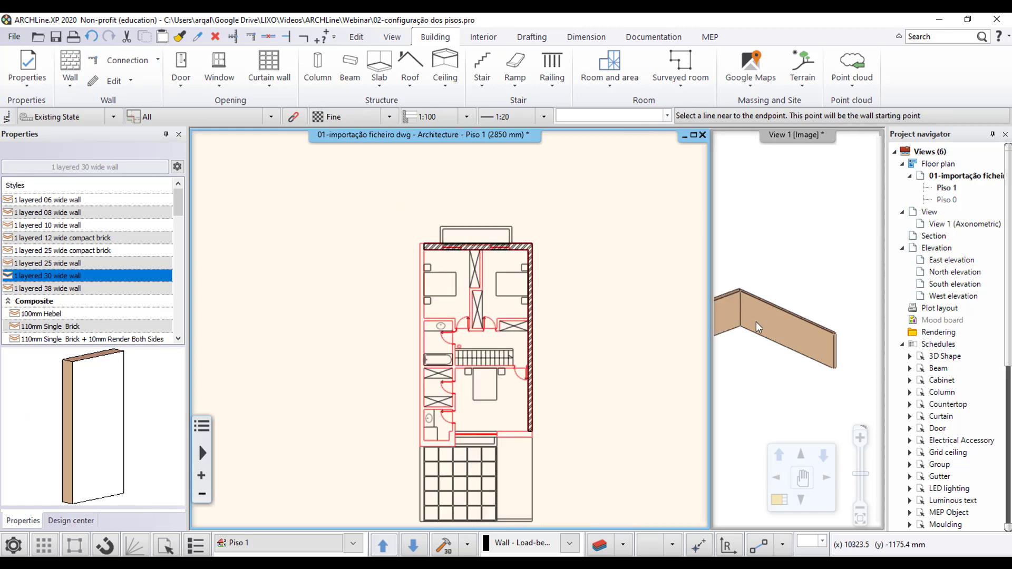
pyautogui.scroll(3, 400, 237)
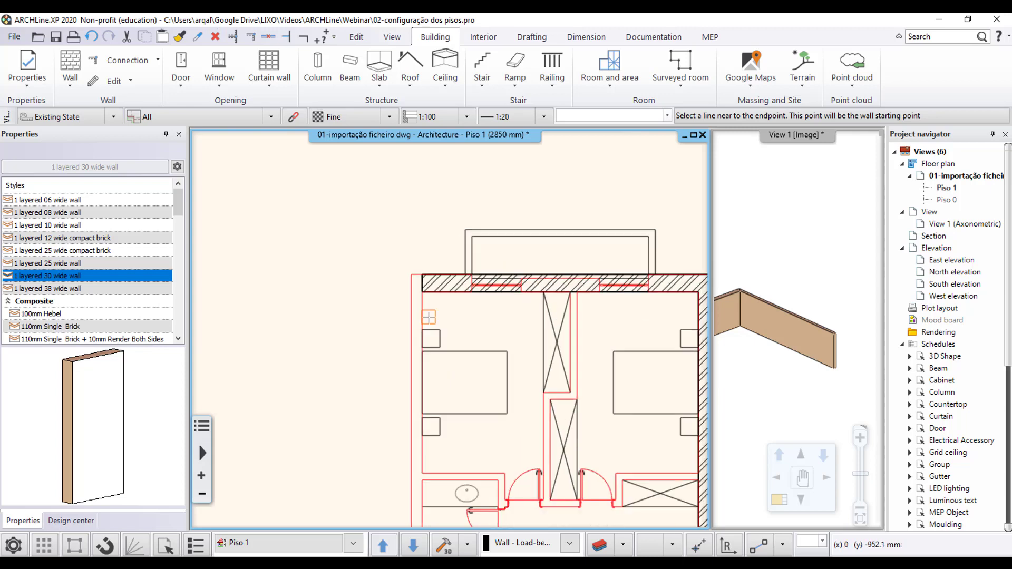
# Trace the left outer wall and the first bottom wall from their parallel line pairs
pyautogui.moveTo(423, 307); pyautogui.dragTo(501, 385, button='middle')
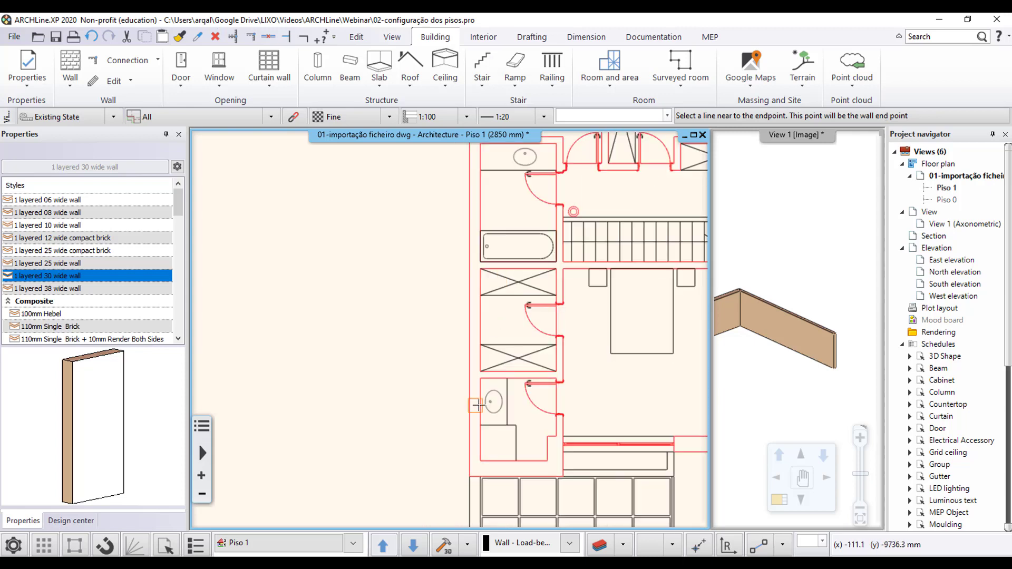
pyautogui.click(499, 386)
pyautogui.click(482, 364)
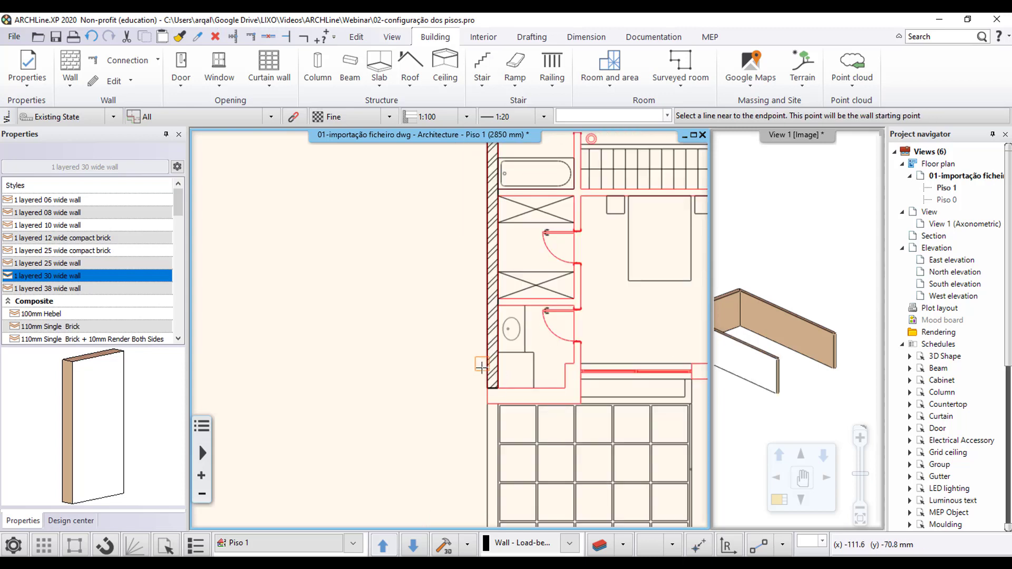
pyautogui.scroll(2, 511, 396)
pyautogui.click(475, 356)
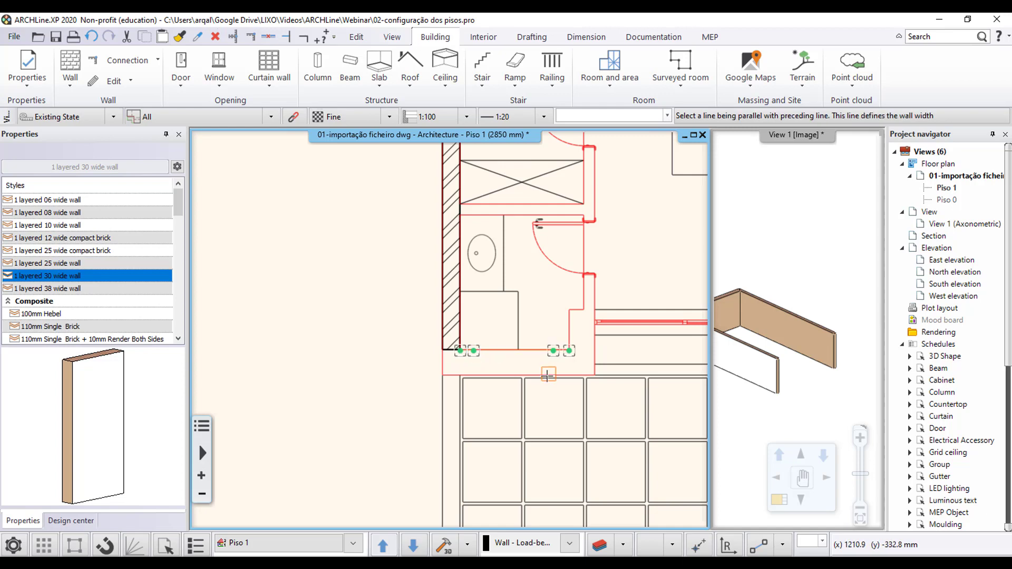
pyautogui.click(456, 376)
pyautogui.scroll(2, 474, 369)
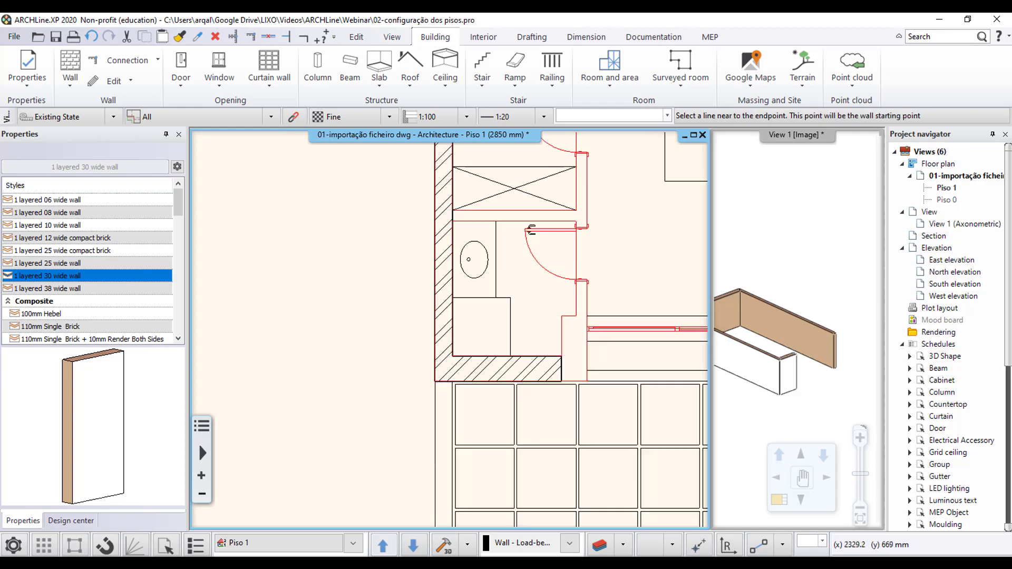
# Trace the short vertical wall and the last bottom wall to close the Piso 1 perimeter
pyautogui.click(453, 362)
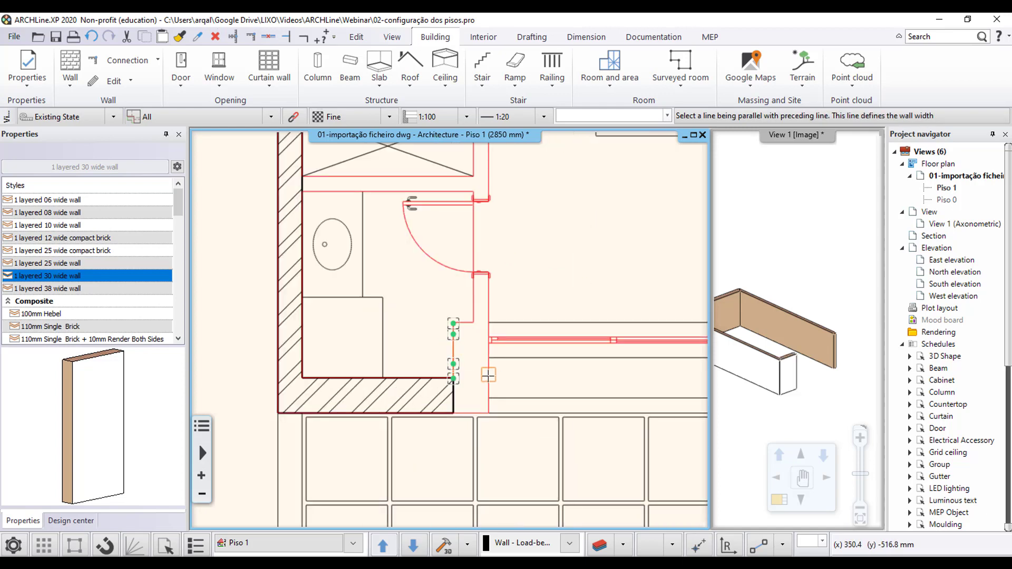
pyautogui.click(489, 376)
pyautogui.moveTo(572, 335); pyautogui.dragTo(354, 306, button='middle')
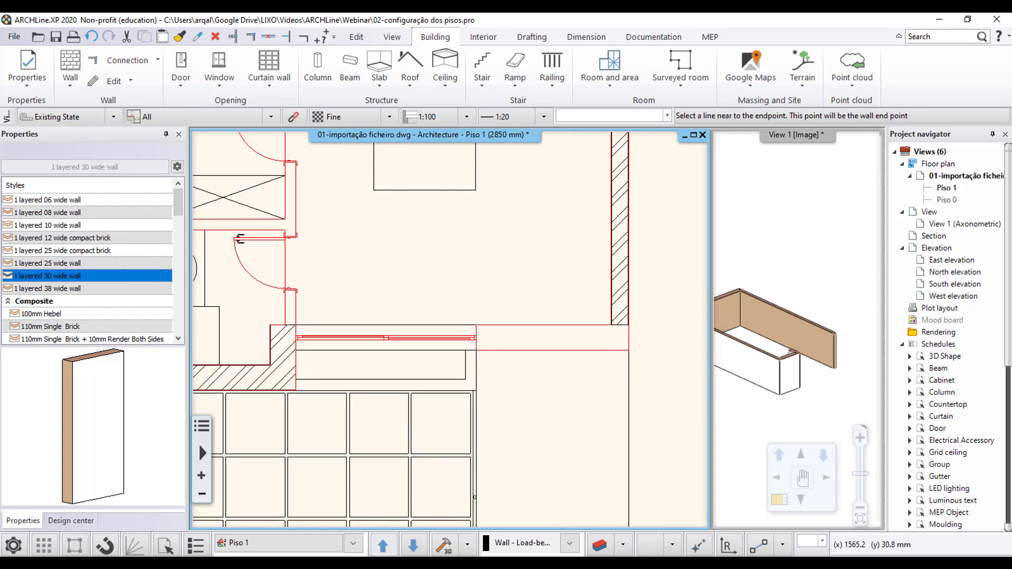
pyautogui.scroll(-1, 353, 306)
pyautogui.click(499, 319)
pyautogui.click(483, 343)
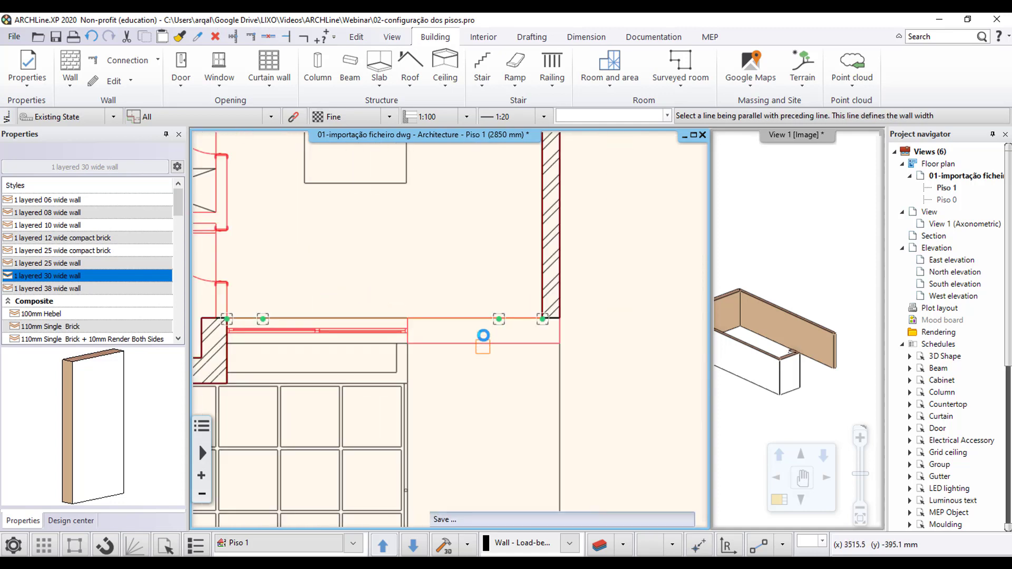
pyautogui.scroll(-3, 466, 314)
pyautogui.scroll(-1, 466, 314)
# End tracing, frame the whole Piso 1 floor with its perimeter walls, and reopen the Wall dropdown
pyautogui.press('Escape')
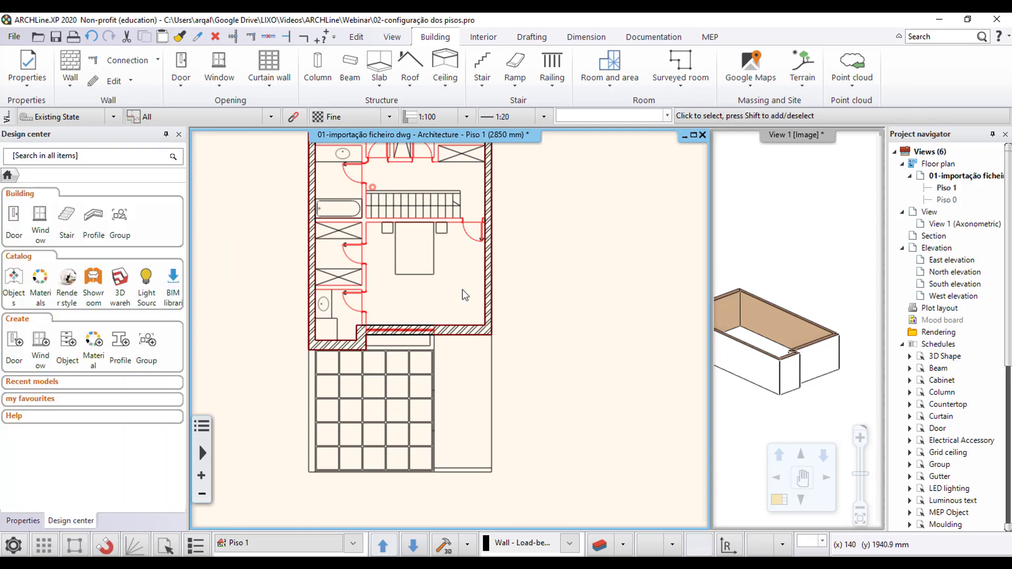
pyautogui.scroll(1, 464, 295)
pyautogui.moveTo(464, 295); pyautogui.dragTo(497, 362, button='middle')
pyautogui.scroll(-1, 498, 362)
pyautogui.scroll(-1, 414, 470)
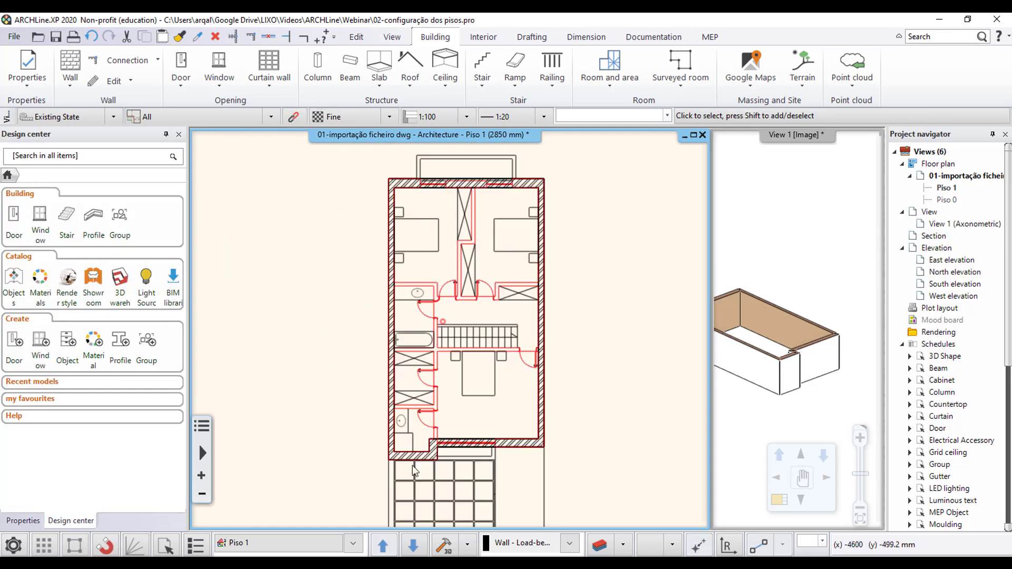
pyautogui.scroll(2, 468, 436)
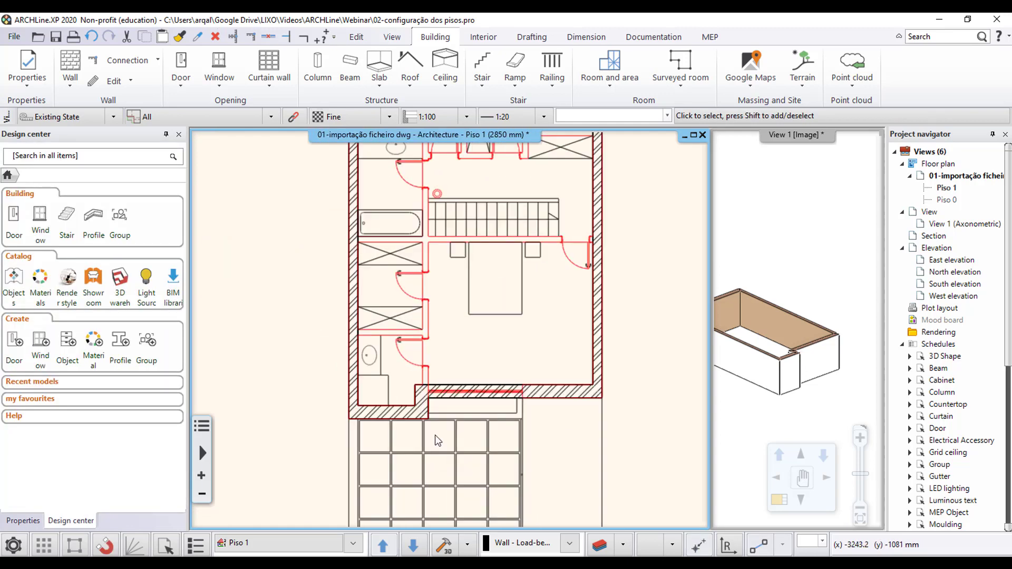
pyautogui.scroll(-1, 438, 318)
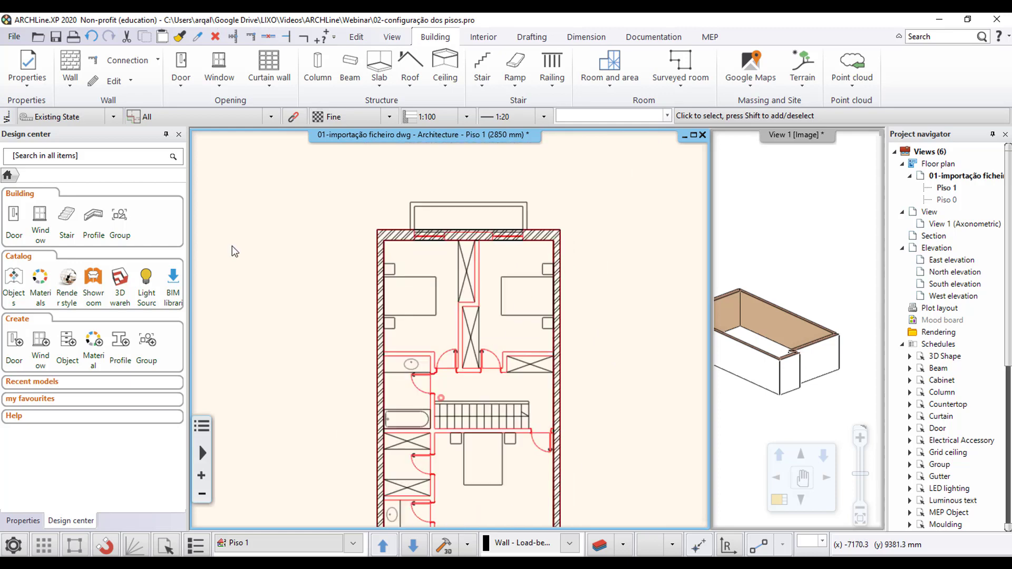
pyautogui.click(70, 79)
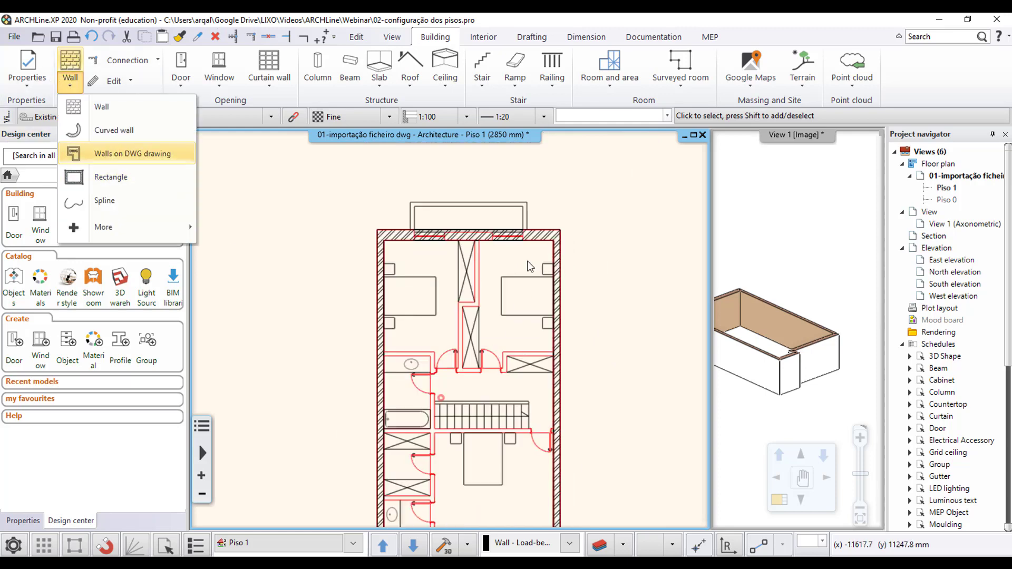
# Restart DWG wall tracing and create the interior wall beside the shaft
pyautogui.click(126, 153)
pyautogui.scroll(1, 373, 309)
pyautogui.scroll(3, 373, 309)
pyautogui.scroll(2, 585, 178)
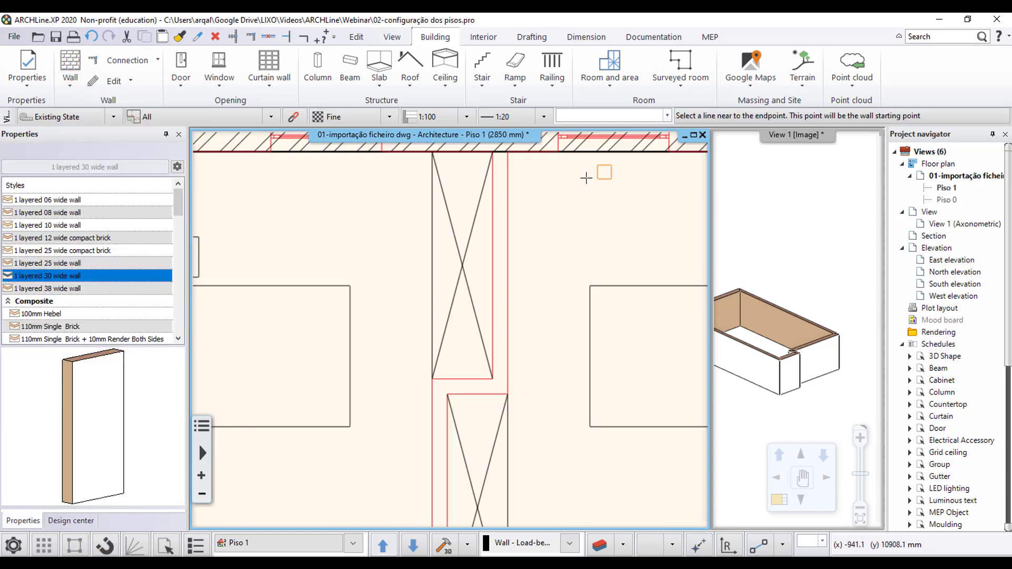
pyautogui.click(507, 366)
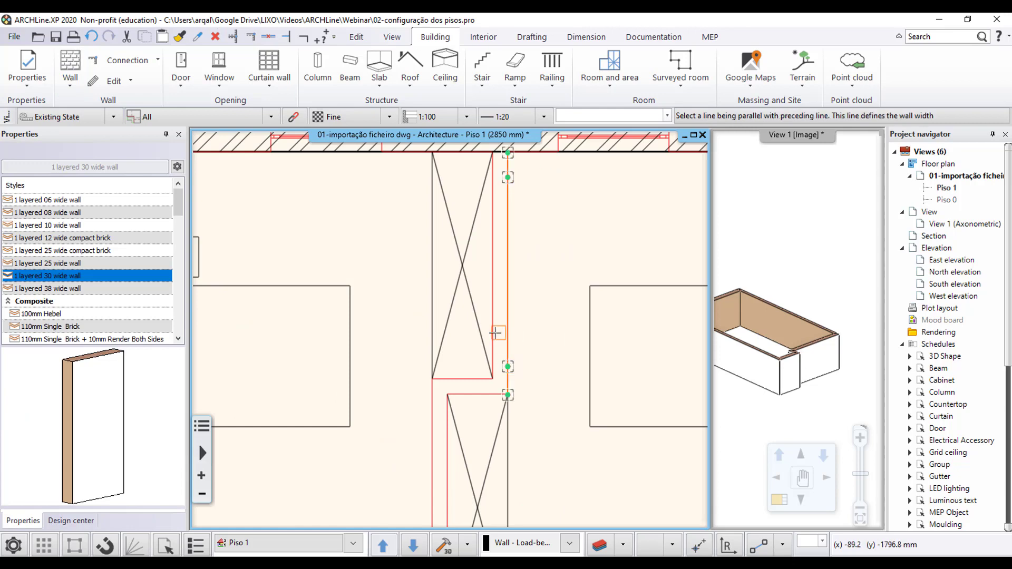
pyautogui.click(494, 331)
pyautogui.scroll(-2, 519, 292)
pyautogui.scroll(3, 466, 371)
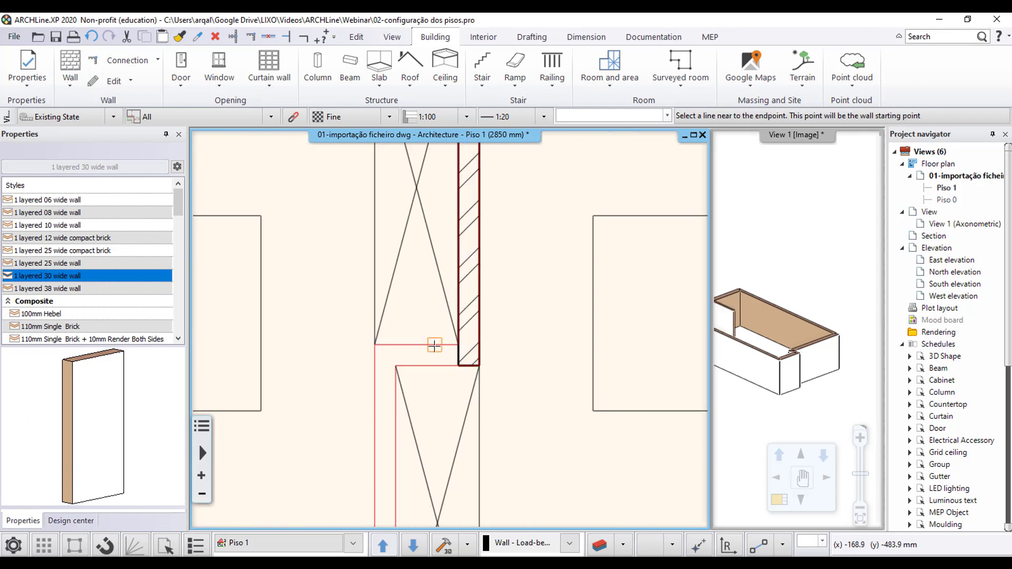
# Trace the short horizontal bathroom wall and the wall left of the shaft
pyautogui.click(386, 346)
pyautogui.click(421, 368)
pyautogui.moveTo(429, 329); pyautogui.dragTo(440, 197, button='middle')
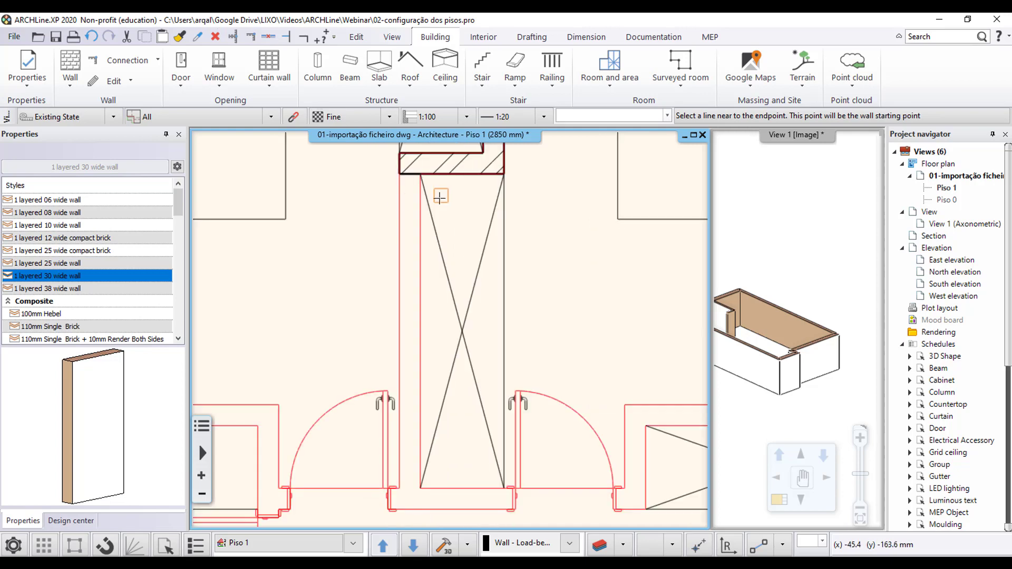
pyautogui.click(400, 453)
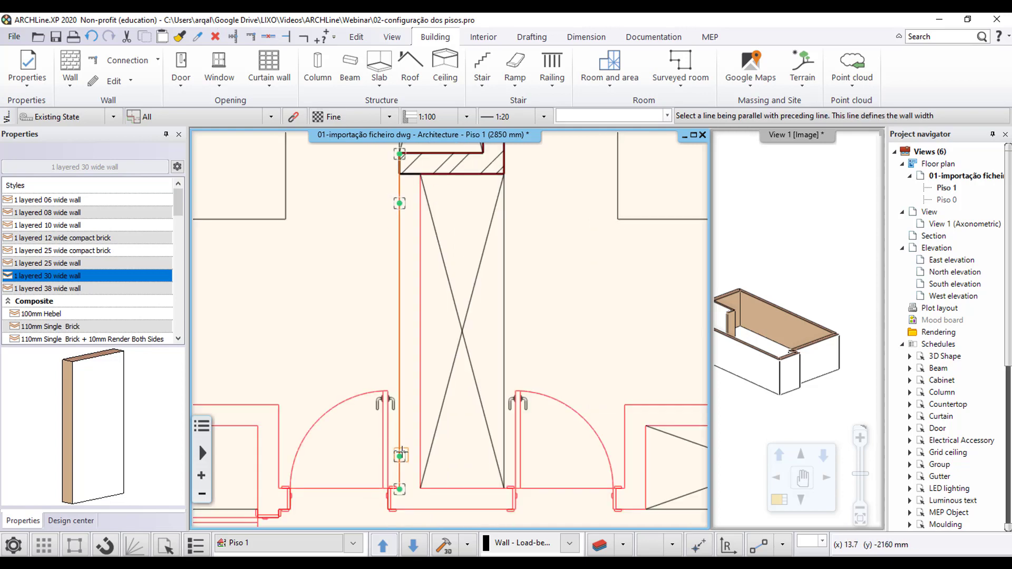
pyautogui.click(426, 379)
pyautogui.scroll(-2, 452, 241)
pyautogui.scroll(2, 503, 270)
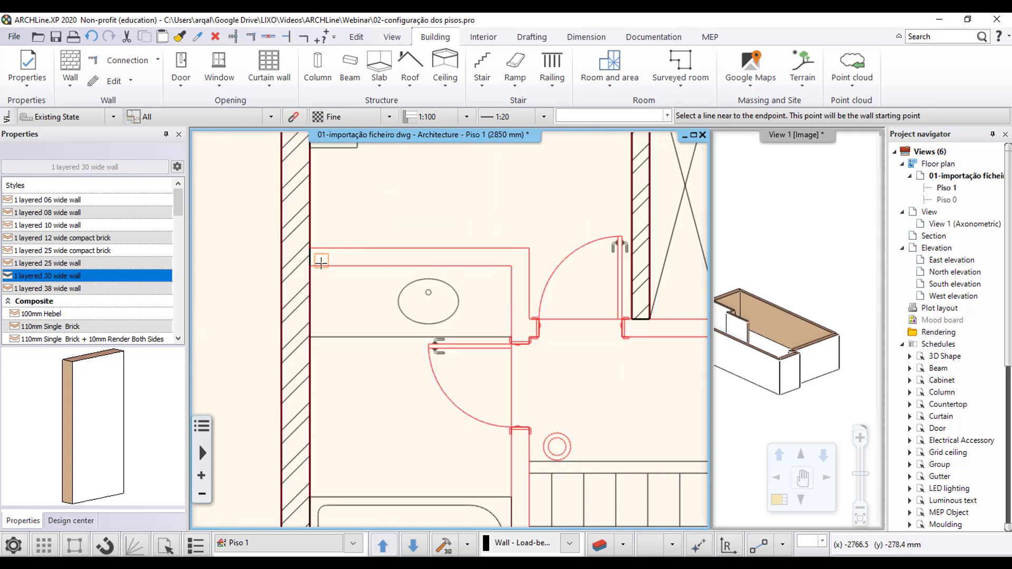
# Trace two more interior walls around the bathrooms and lower rooms
pyautogui.click(471, 267)
pyautogui.click(493, 249)
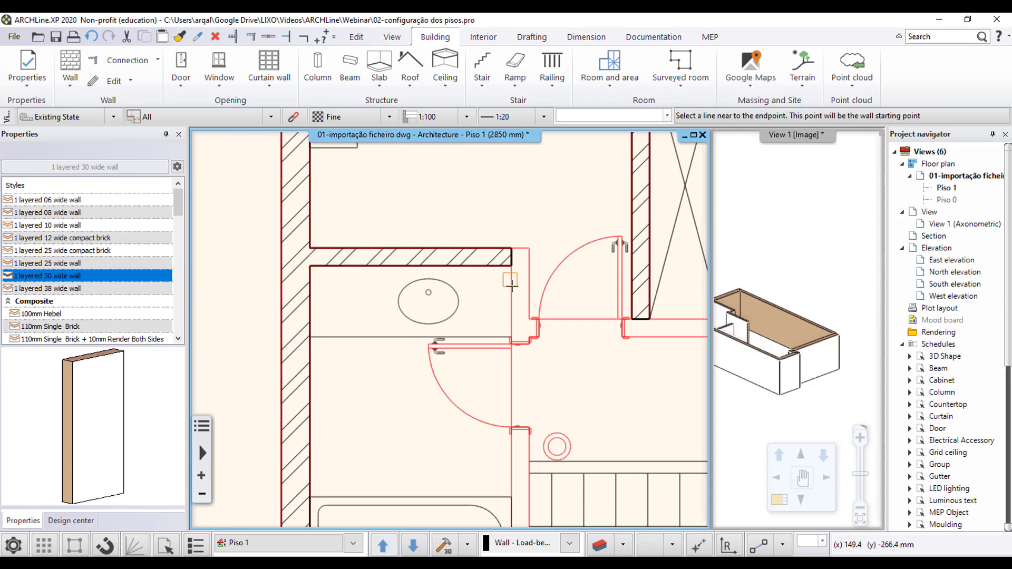
pyautogui.moveTo(511, 288); pyautogui.dragTo(495, 220, button='middle')
pyautogui.moveTo(503, 363); pyautogui.dragTo(474, 221, button='middle')
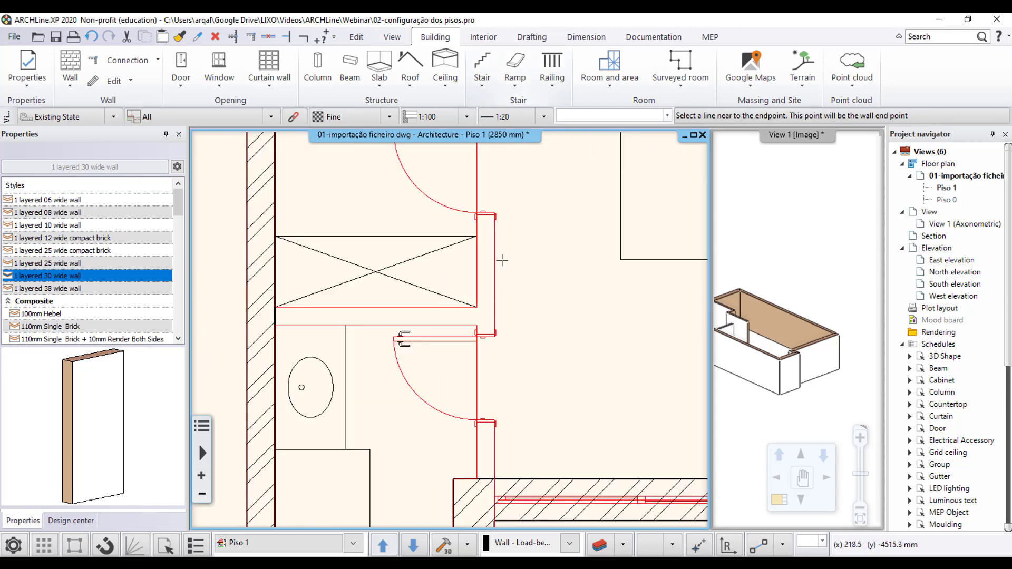
pyautogui.click(467, 251)
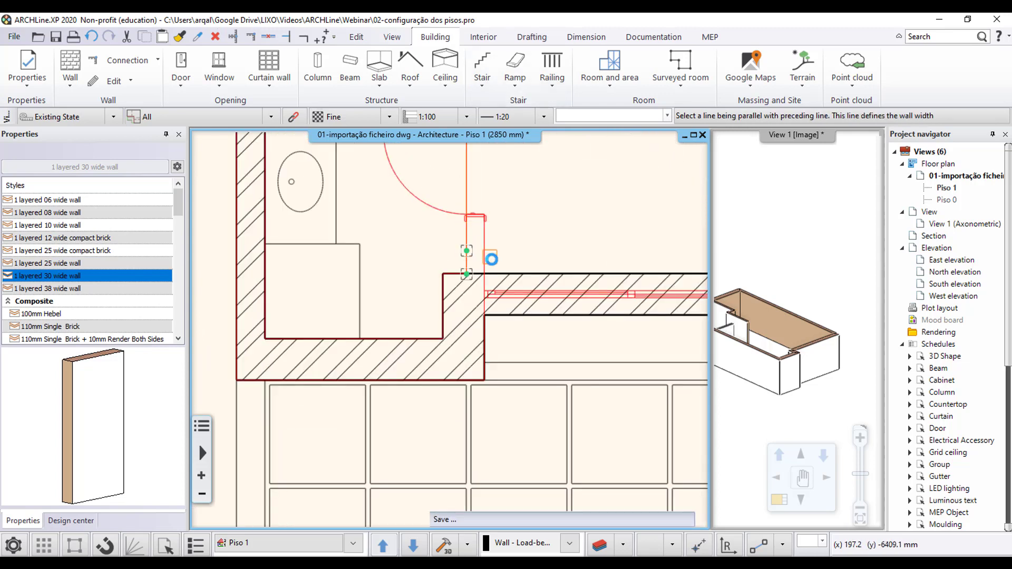
pyautogui.click(492, 258)
# Zoom to the next wall line, pick it, and cancel the wrong pick with Esc
pyautogui.scroll(-1, 502, 397)
pyautogui.scroll(-2, 502, 397)
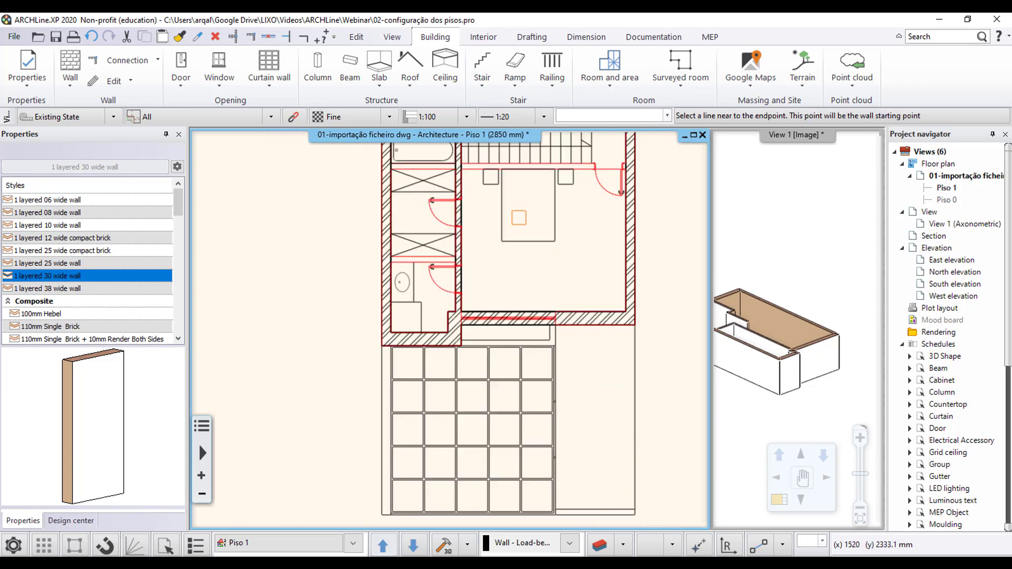
pyautogui.scroll(-1, 501, 396)
pyautogui.scroll(1, 502, 396)
pyautogui.scroll(1, 474, 385)
pyautogui.scroll(1, 448, 374)
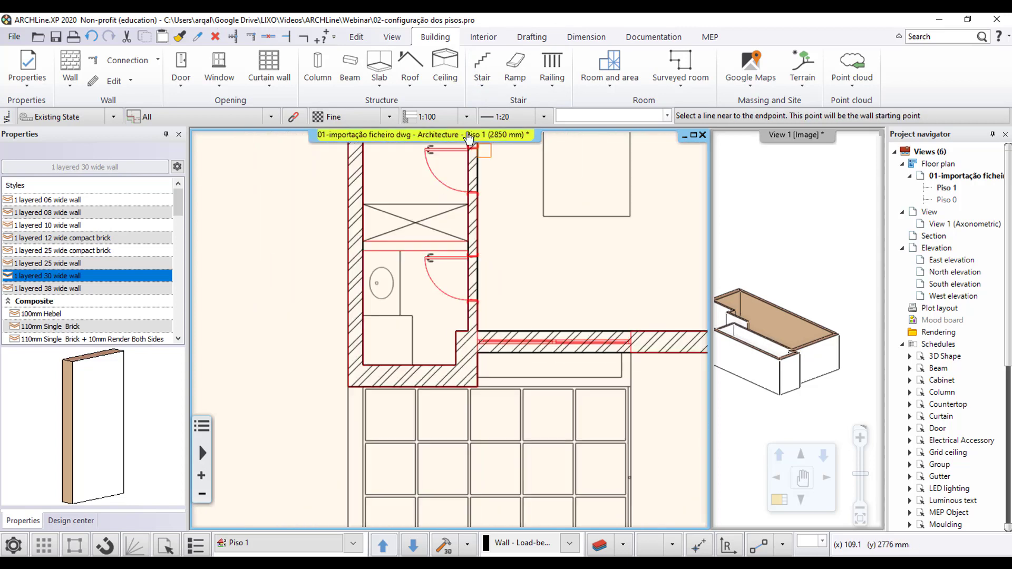
pyautogui.scroll(1, 421, 364)
pyautogui.scroll(2, 411, 365)
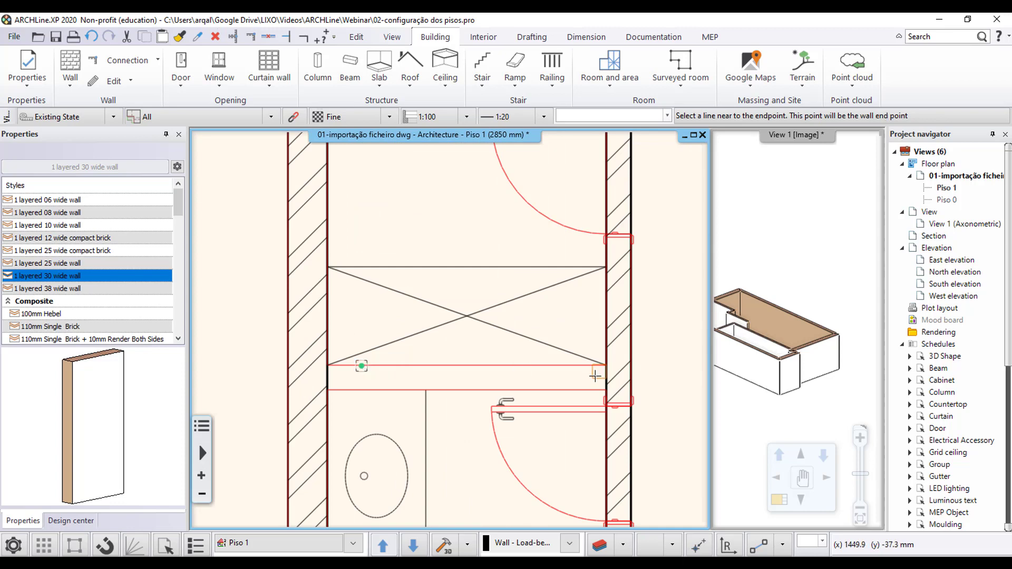
pyautogui.click(555, 373)
pyautogui.press('Escape')
pyautogui.scroll(-1, 440, 395)
# Trace the first 30-wide wall near the stair landing doors over its DWG lines
pyautogui.scroll(-2, 543, 351)
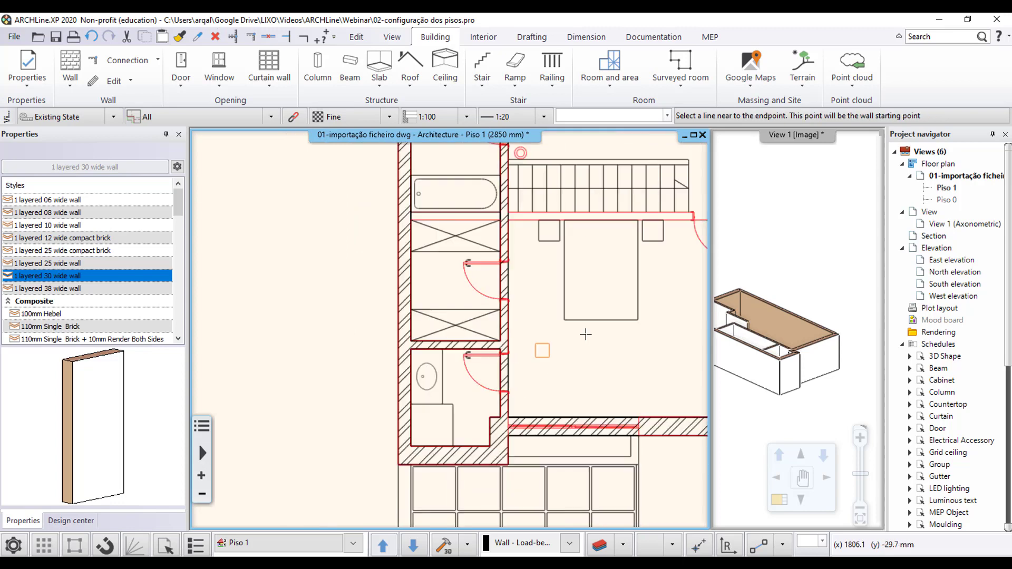
pyautogui.scroll(-1, 394, 338)
pyautogui.scroll(2, 267, 291)
pyautogui.click(267, 291)
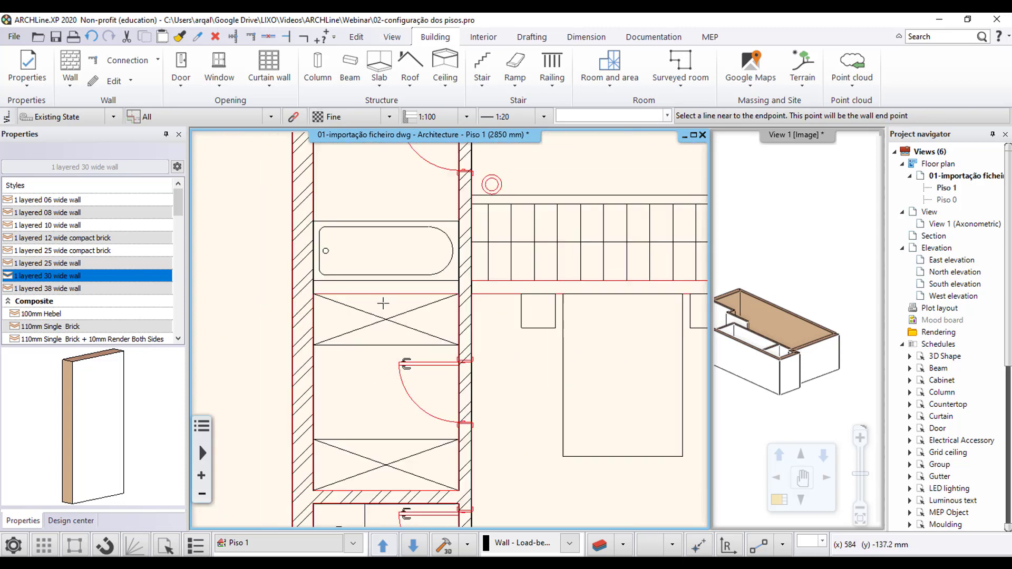
pyautogui.scroll(-1, 474, 306)
pyautogui.scroll(1, 560, 310)
pyautogui.scroll(1, 560, 309)
pyautogui.scroll(1, 474, 310)
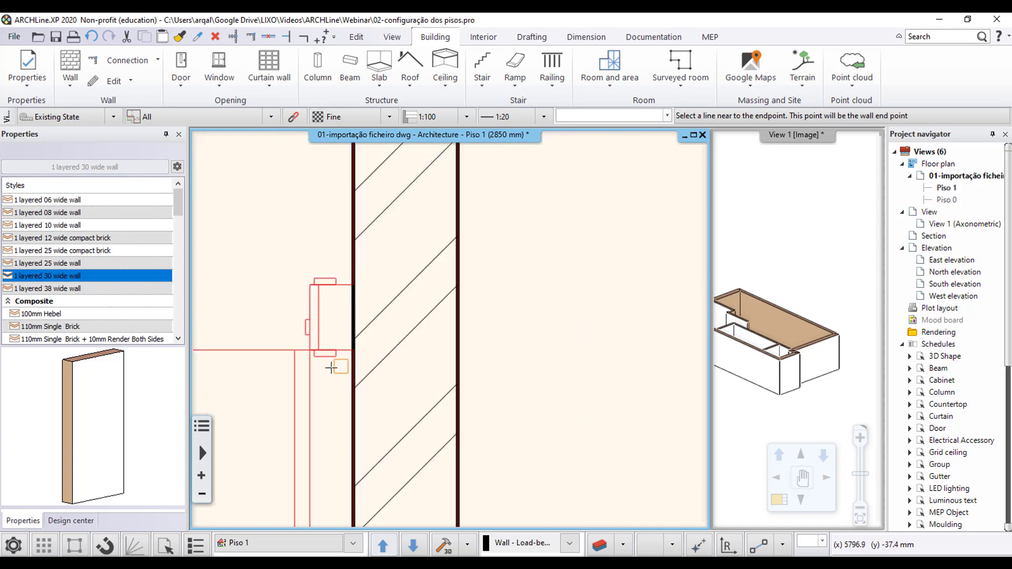
pyautogui.scroll(1, 421, 316)
pyautogui.click(425, 315)
pyautogui.click(429, 177)
# Add the wall along the landing door jamb, picking its start, end and parallel lines
pyautogui.scroll(-2, 429, 176)
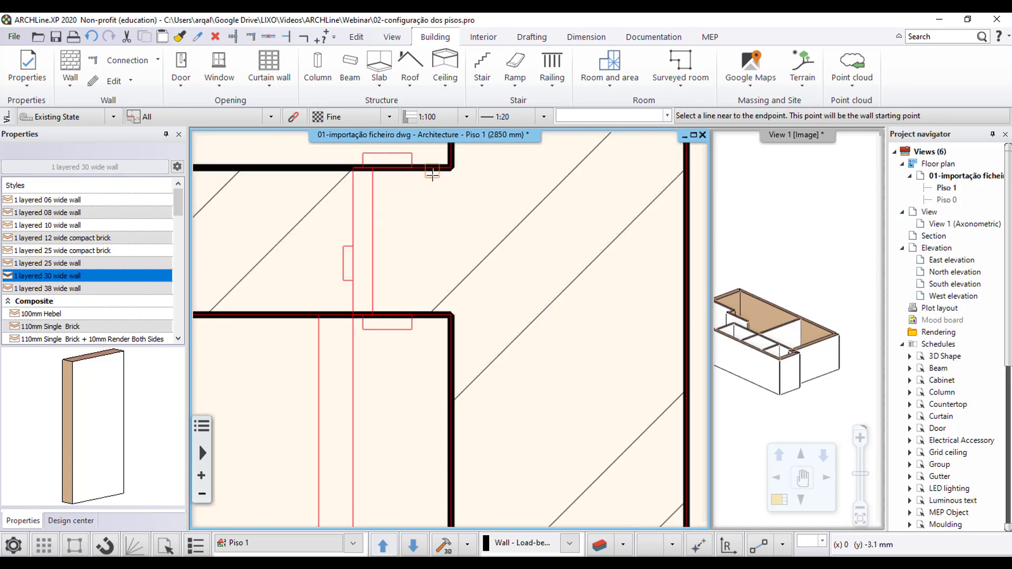
pyautogui.scroll(1, 388, 283)
pyautogui.scroll(-1, 443, 312)
pyautogui.scroll(1, 519, 310)
pyautogui.scroll(-2, 519, 309)
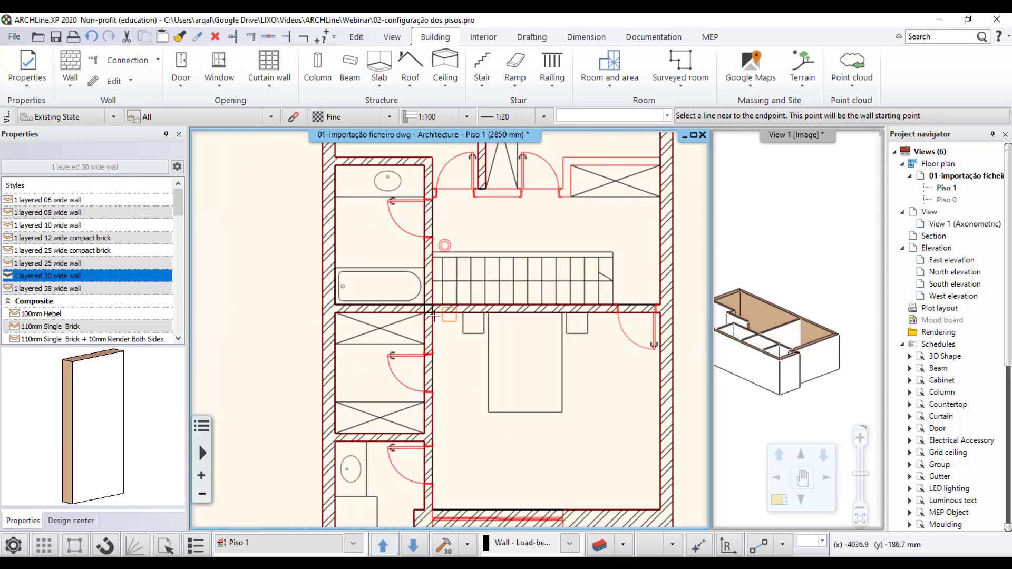
pyautogui.scroll(1, 369, 369)
pyautogui.scroll(1, 466, 383)
pyautogui.scroll(1, 269, 269)
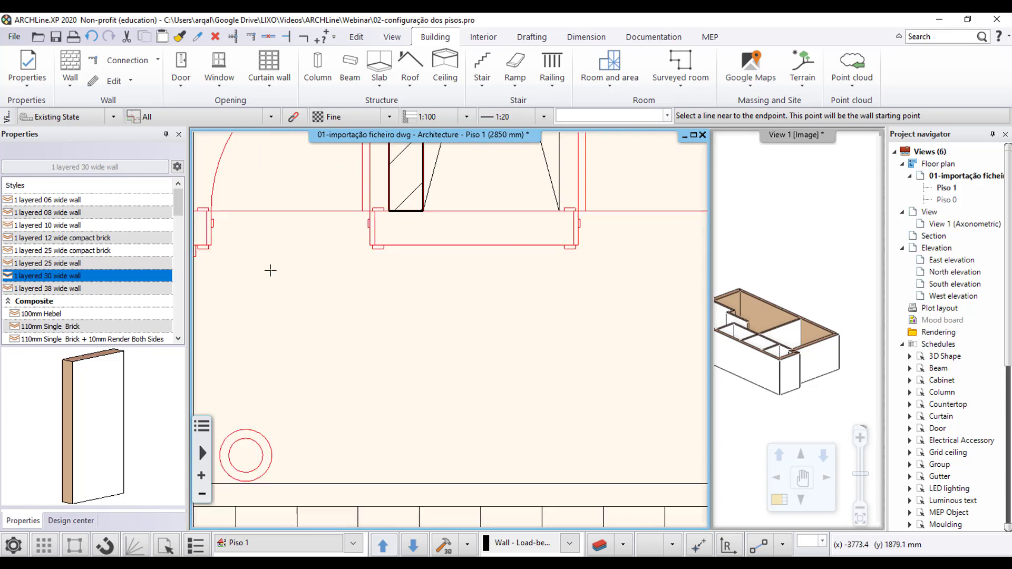
pyautogui.scroll(1, 411, 323)
pyautogui.scroll(1, 415, 323)
pyautogui.scroll(1, 488, 312)
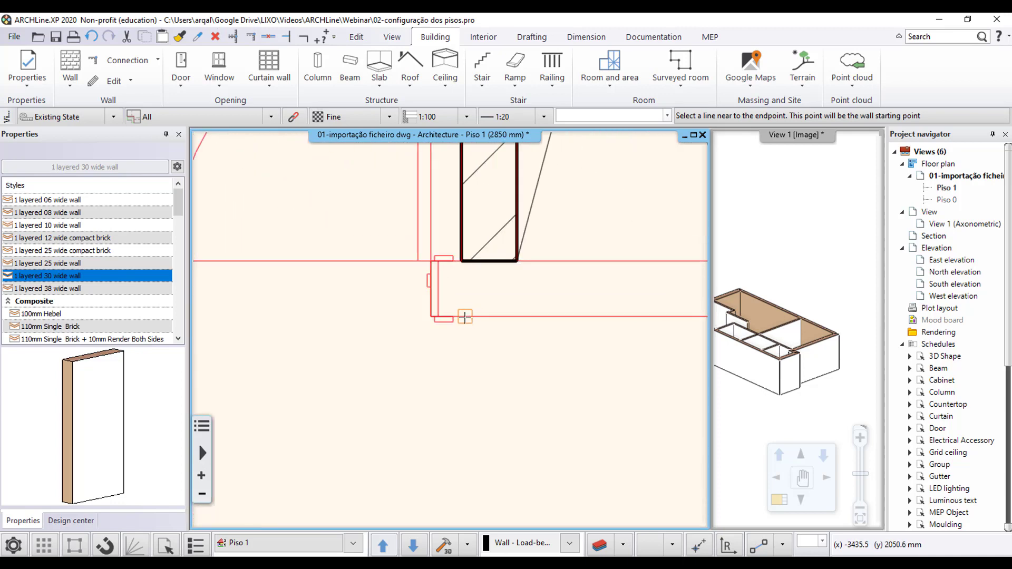
pyautogui.click(464, 317)
pyautogui.scroll(-1, 465, 317)
pyautogui.scroll(1, 527, 328)
pyautogui.scroll(1, 585, 311)
pyautogui.scroll(1, 490, 315)
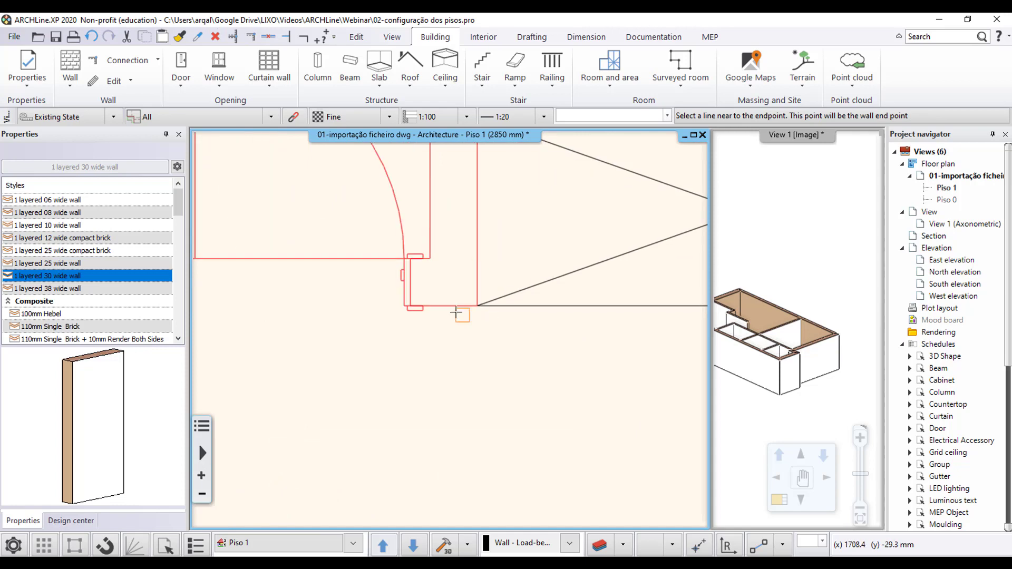
pyautogui.click(456, 306)
pyautogui.click(365, 258)
# Trace the shaft's side wall and begin the wall along its top edge
pyautogui.scroll(-2, 379, 295)
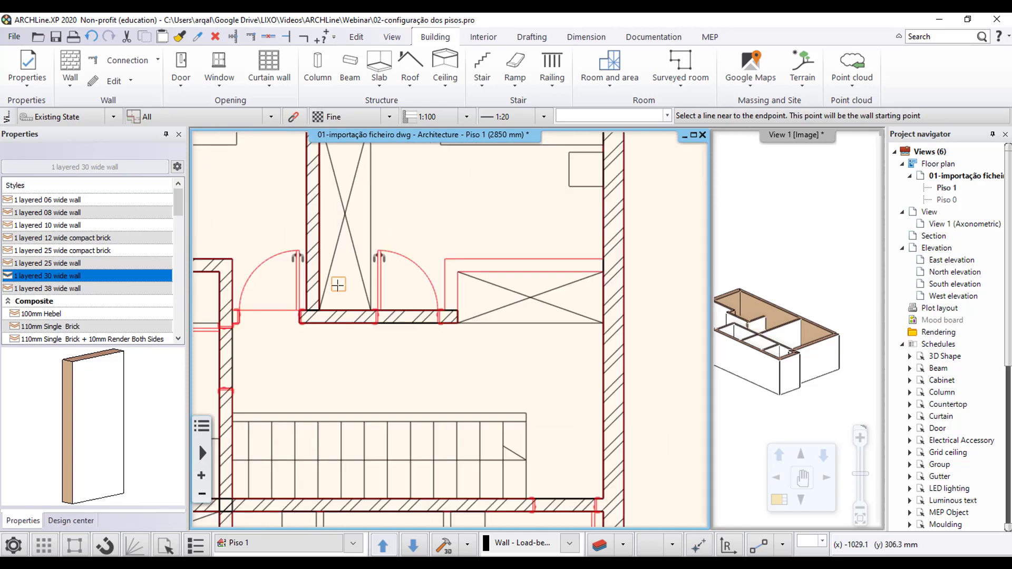
pyautogui.scroll(2, 454, 305)
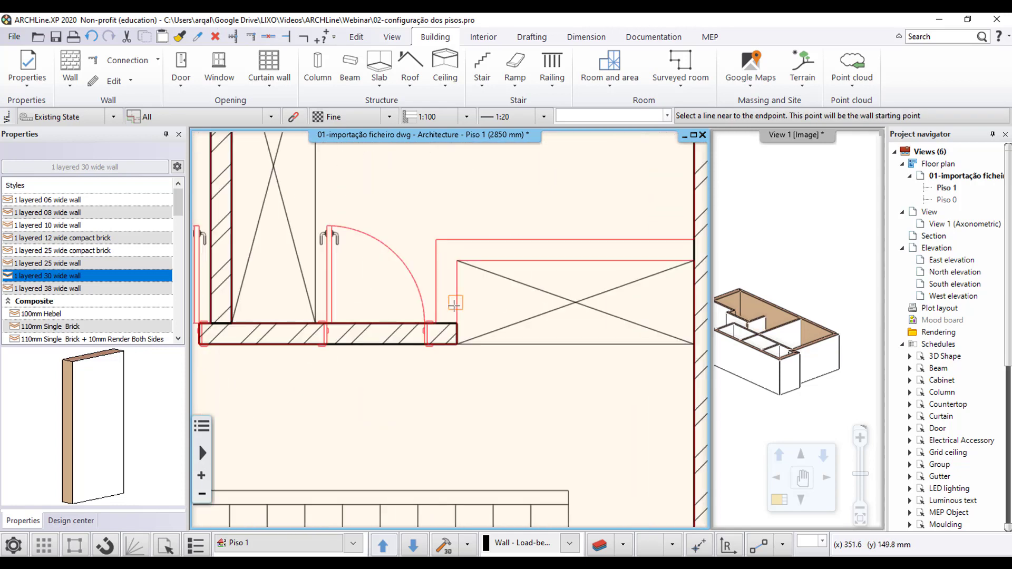
pyautogui.click(436, 246)
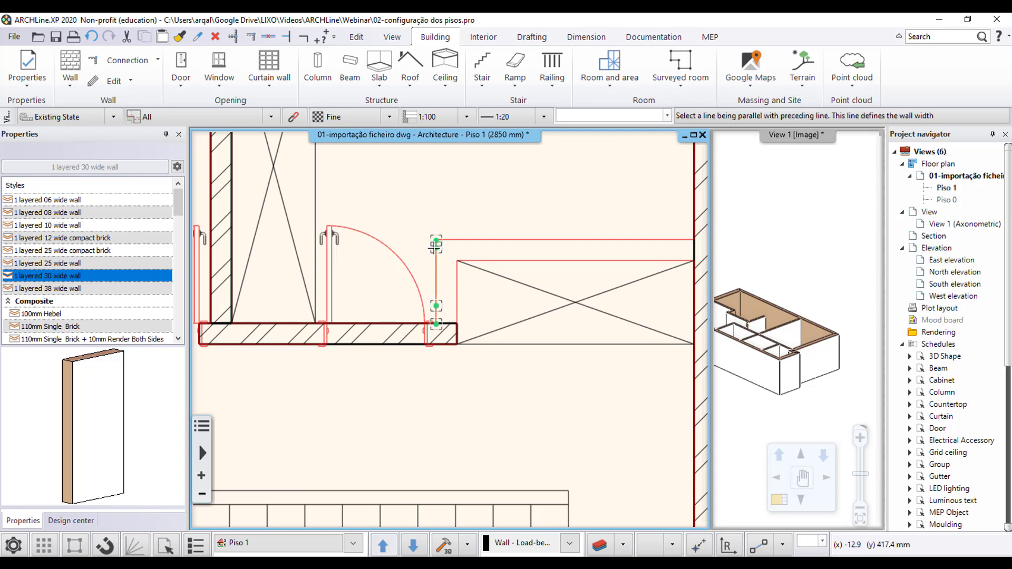
pyautogui.click(455, 295)
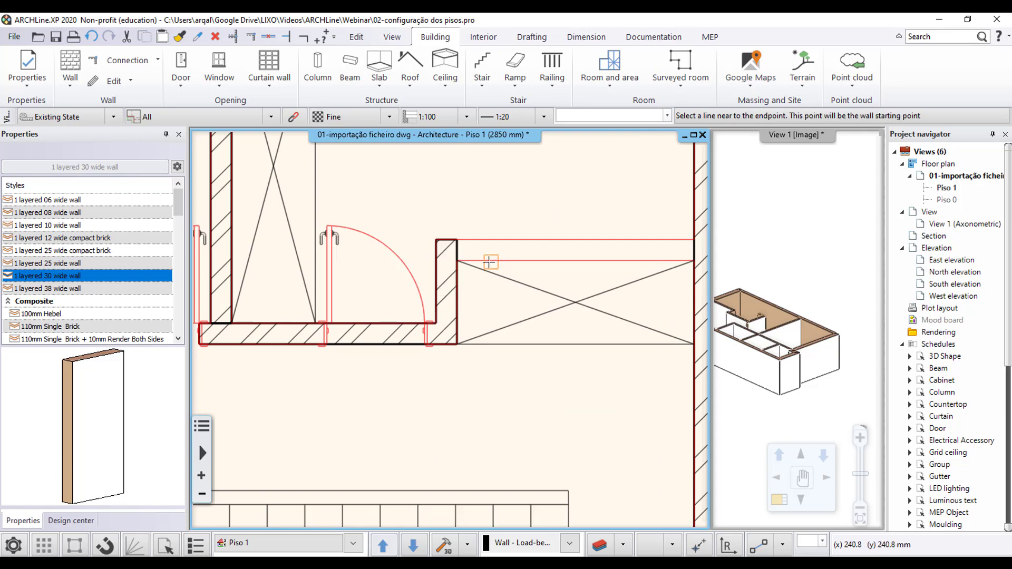
pyautogui.click(645, 258)
# Finish the shaft's top wall and end the Wall command
pyautogui.click(574, 244)
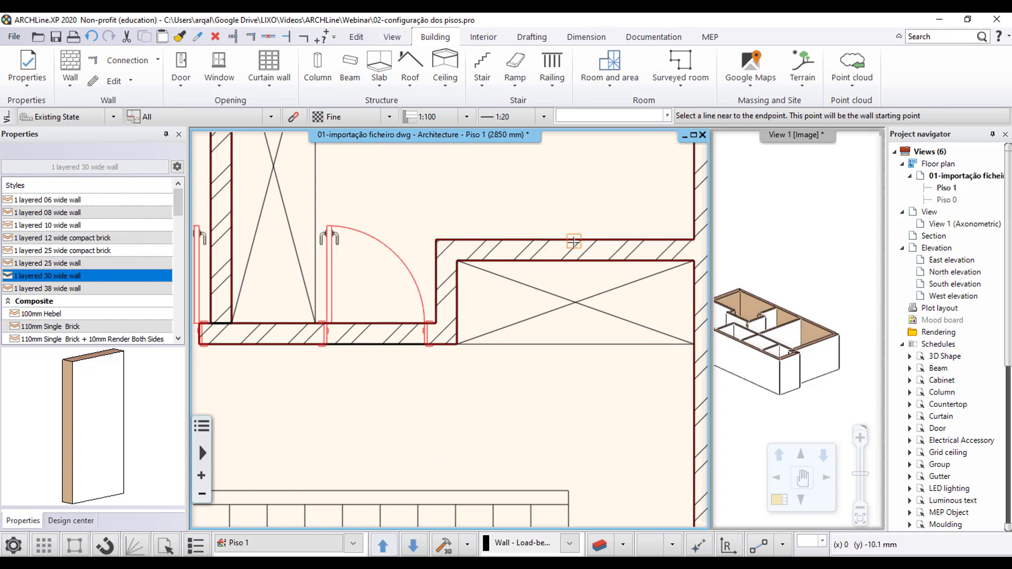
pyautogui.scroll(-3, 527, 253)
pyautogui.scroll(-2, 516, 254)
pyautogui.press('Escape')
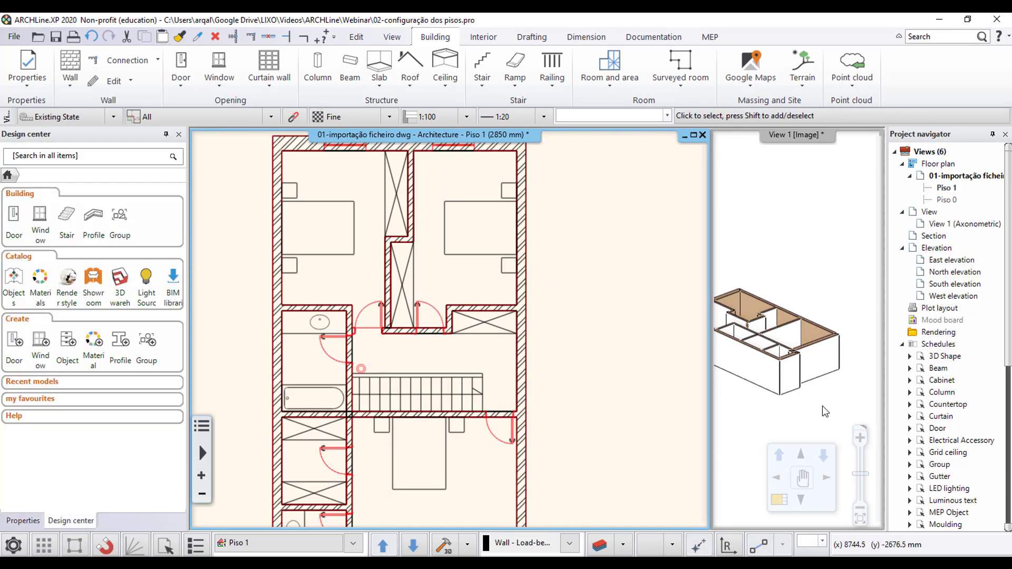
# Orbit and zoom the axonometric view to inspect the new interior walls, then return to the plan
pyautogui.moveTo(822, 406); pyautogui.dragTo(811, 332)
pyautogui.scroll(1, 811, 331)
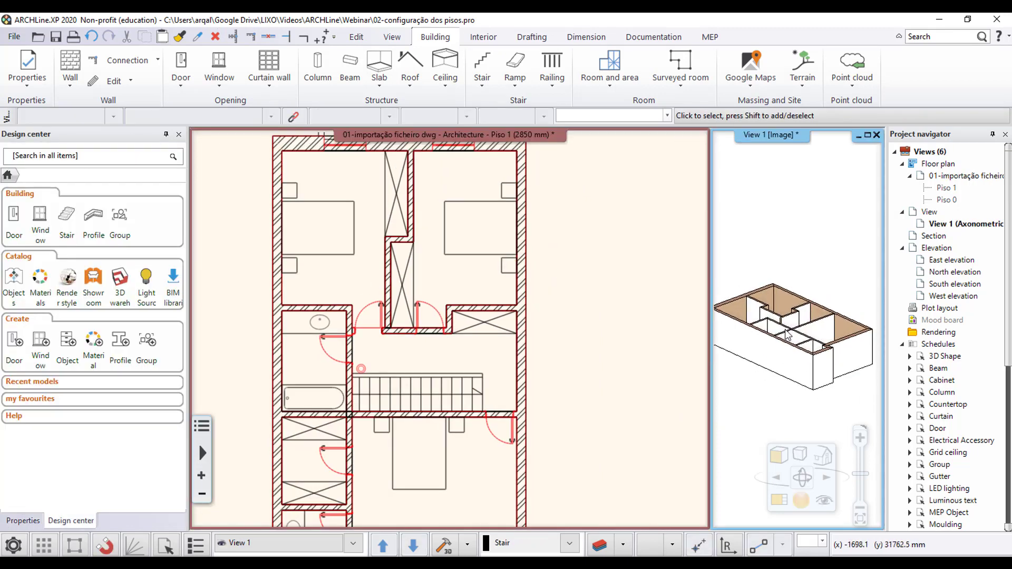
pyautogui.scroll(2, 806, 329)
pyautogui.scroll(3, 800, 325)
pyautogui.scroll(3, 796, 329)
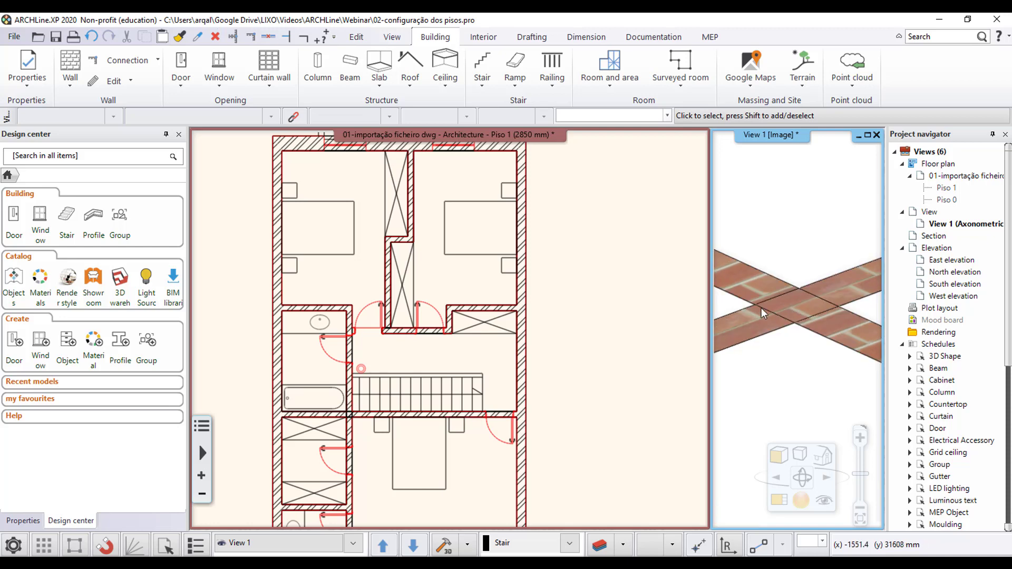
pyautogui.scroll(-2, 770, 314)
pyautogui.scroll(-2, 791, 327)
pyautogui.scroll(-2, 786, 318)
pyautogui.scroll(2, 775, 308)
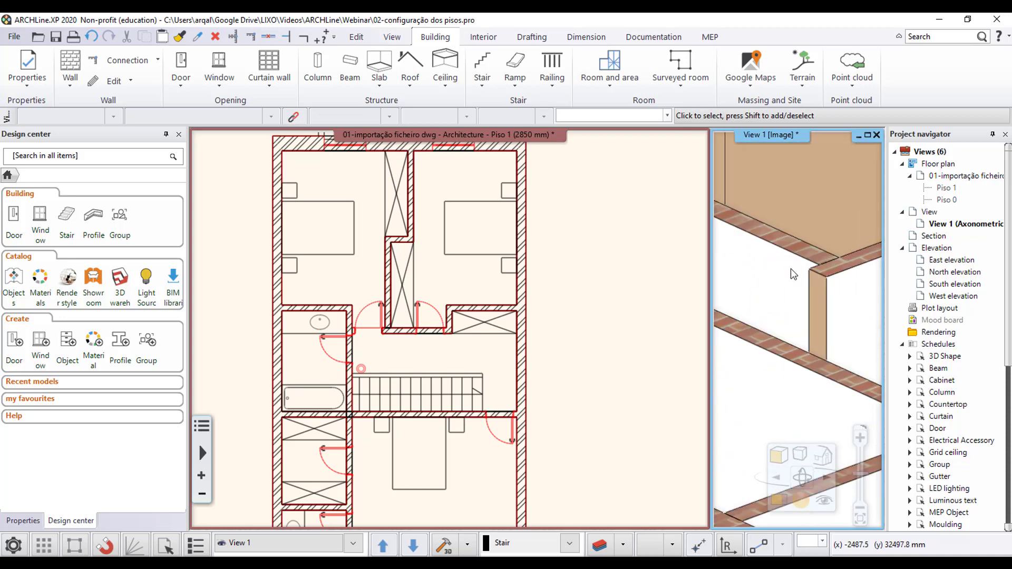
pyautogui.scroll(2, 790, 267)
pyautogui.scroll(2, 800, 291)
pyautogui.scroll(2, 769, 243)
pyautogui.scroll(-1, 783, 303)
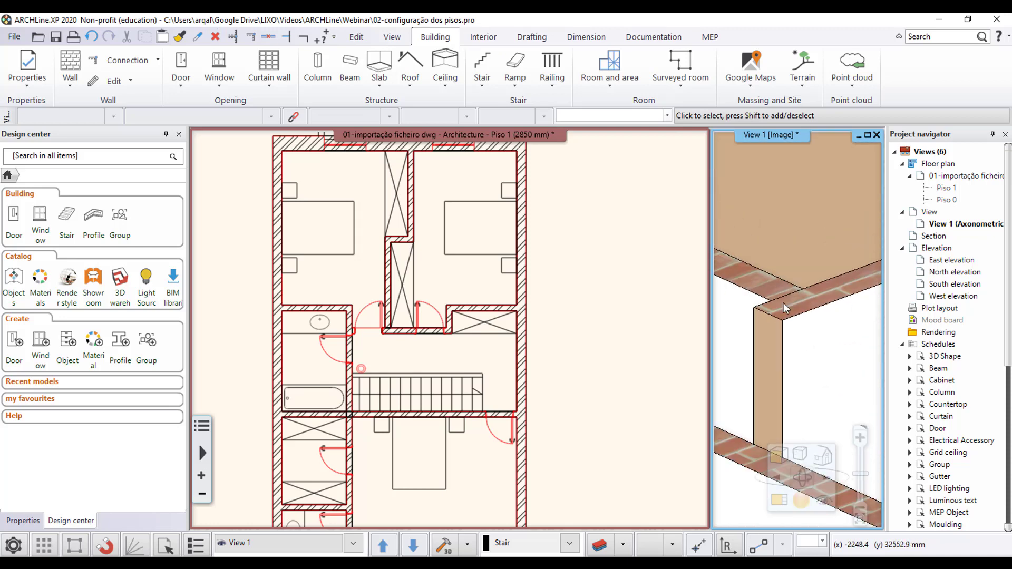
pyautogui.scroll(-2, 785, 348)
pyautogui.scroll(-1, 812, 361)
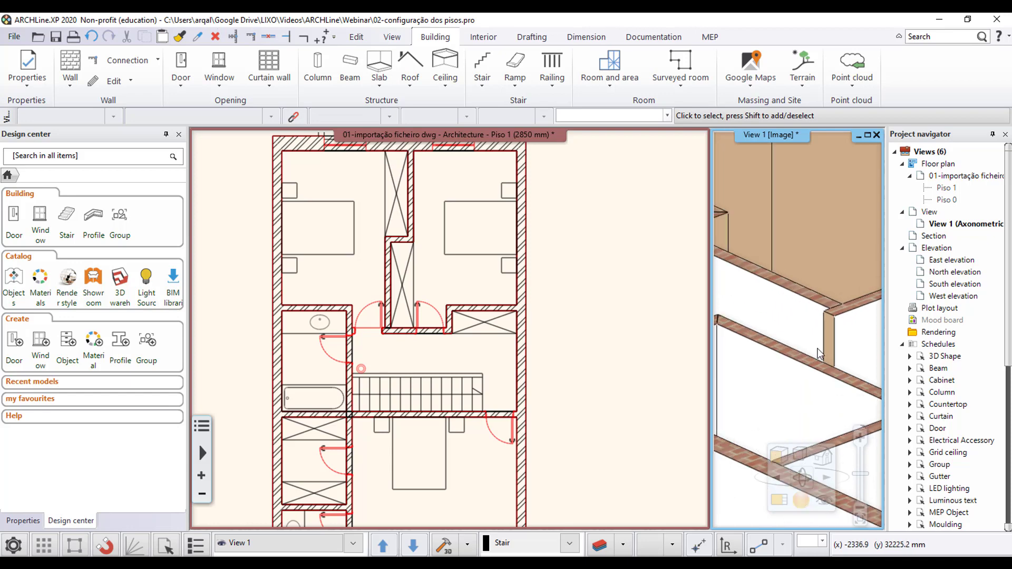
pyautogui.click(386, 335)
pyautogui.scroll(3, 359, 343)
pyautogui.scroll(2, 359, 344)
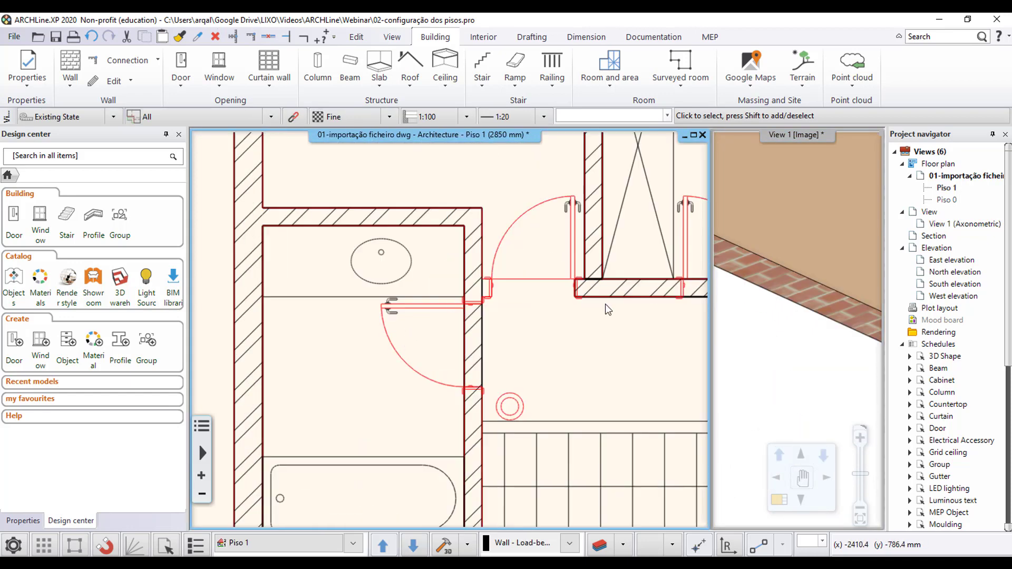
# With T connection, extend the corridor wall to meet the wall by the bathroom doors
pyautogui.scroll(-2, 369, 274)
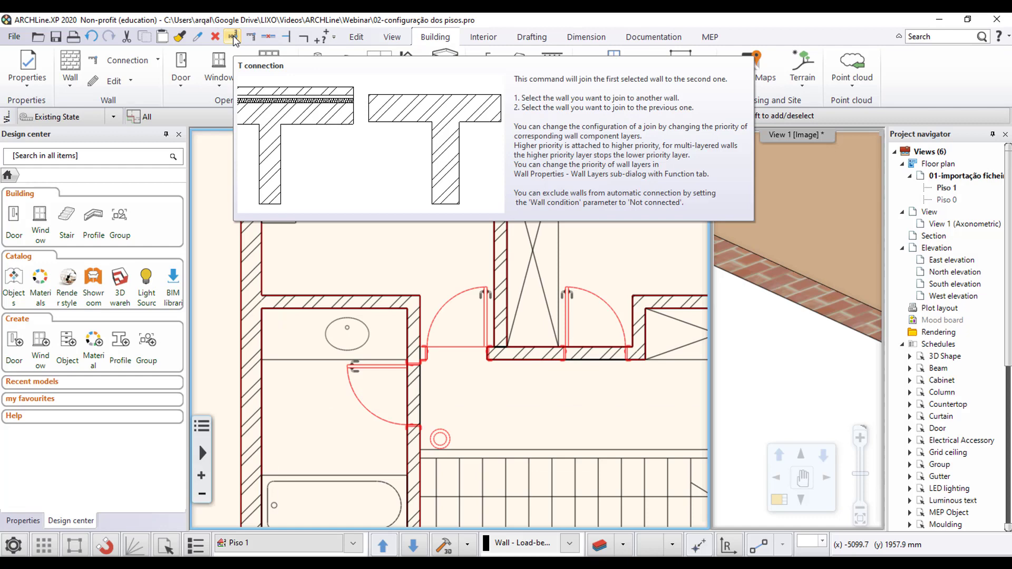
pyautogui.click(232, 35)
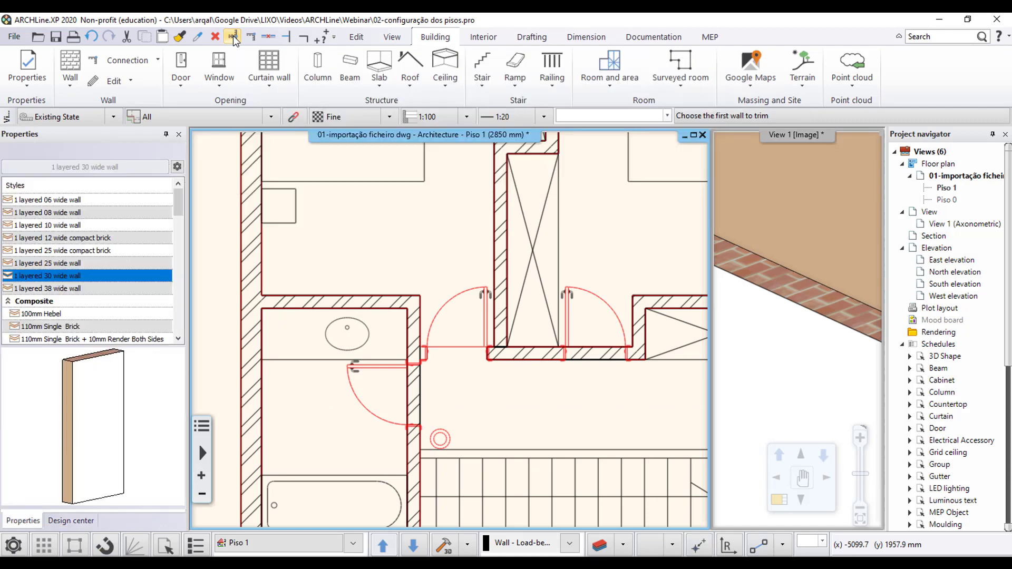
pyautogui.moveTo(466, 352); pyautogui.dragTo(401, 317, button='middle')
pyautogui.scroll(1, 459, 322)
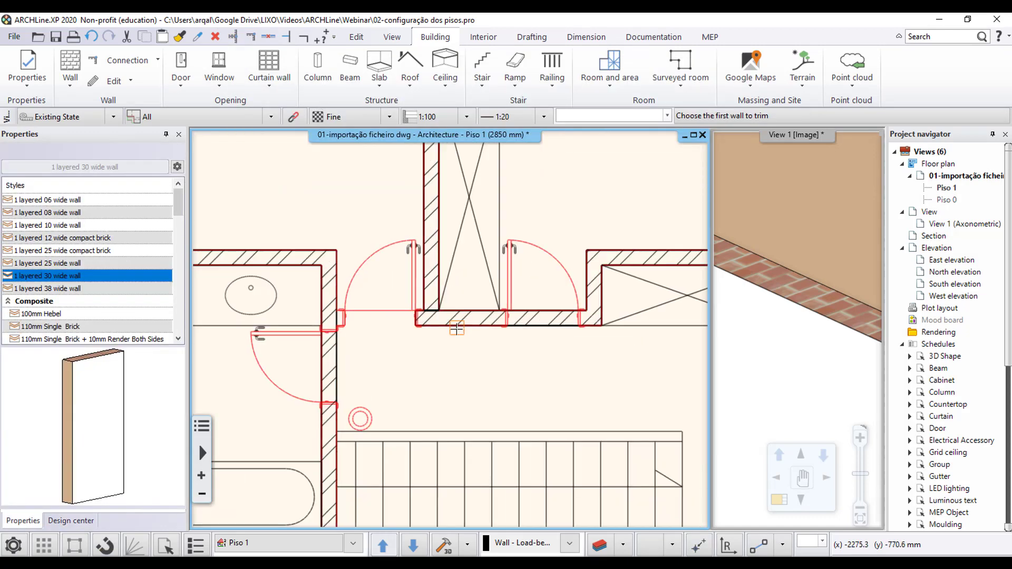
pyautogui.click(454, 326)
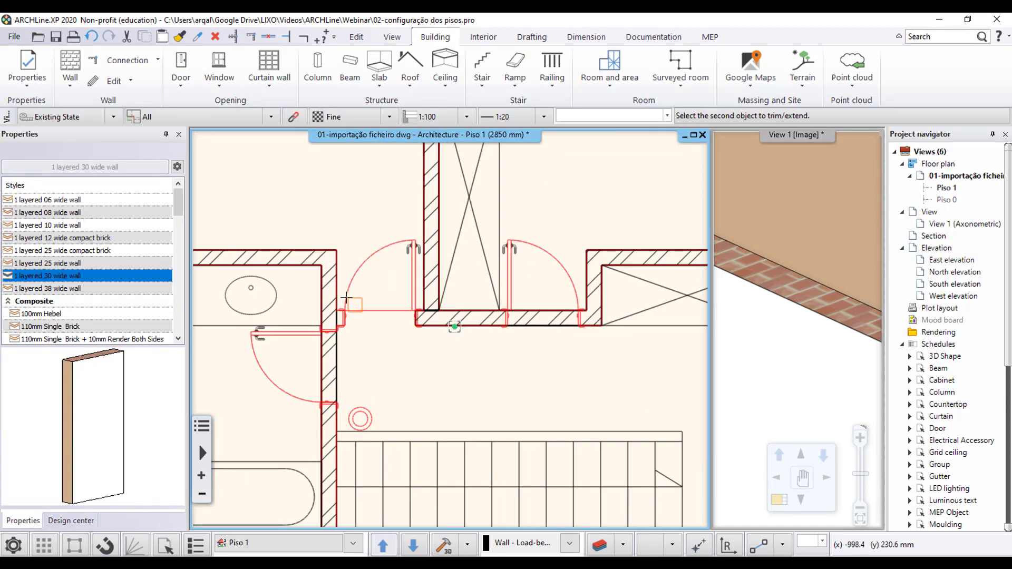
pyautogui.click(335, 287)
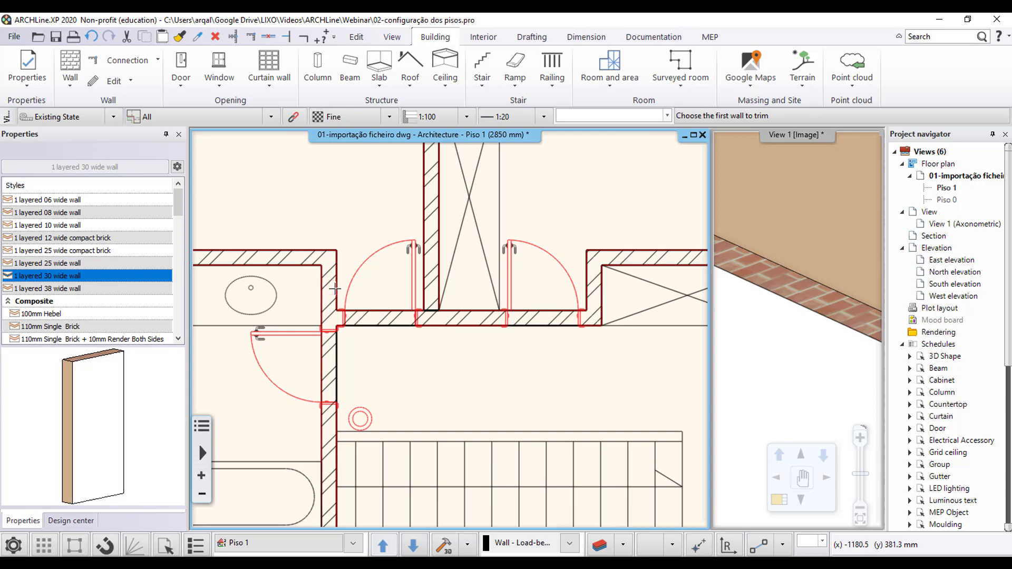
# Trim the next wall to its crossing wall, then zoom out to the whole plan
pyautogui.scroll(2, 431, 299)
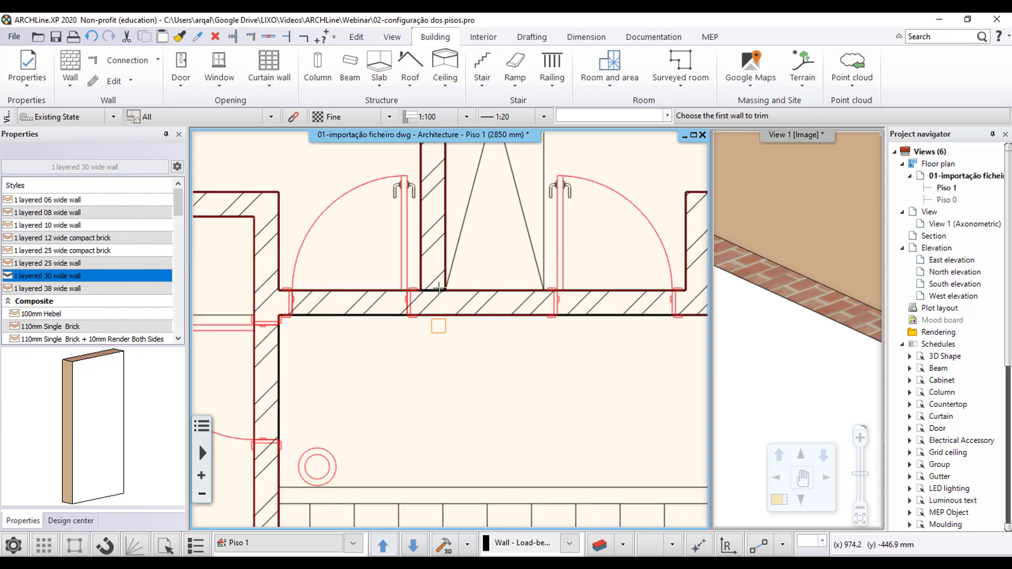
pyautogui.scroll(5, 436, 291)
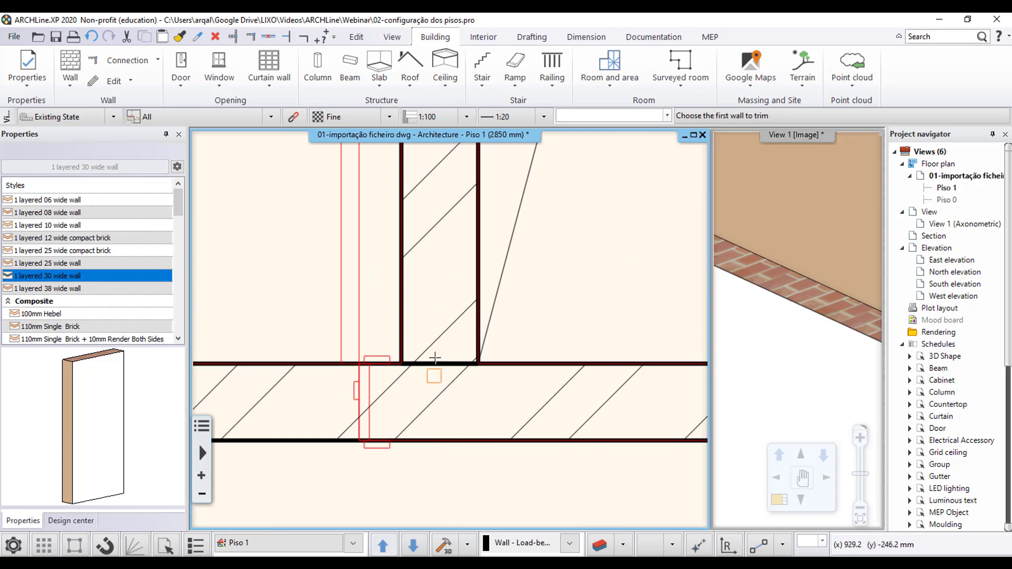
pyautogui.click(442, 332)
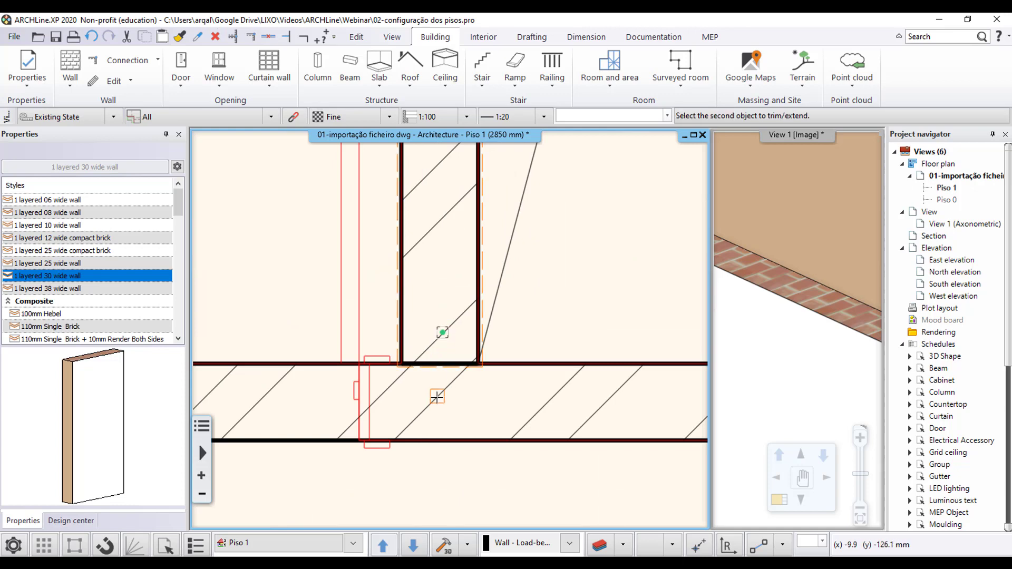
pyautogui.click(436, 397)
pyautogui.scroll(-3, 437, 390)
pyautogui.scroll(-3, 425, 382)
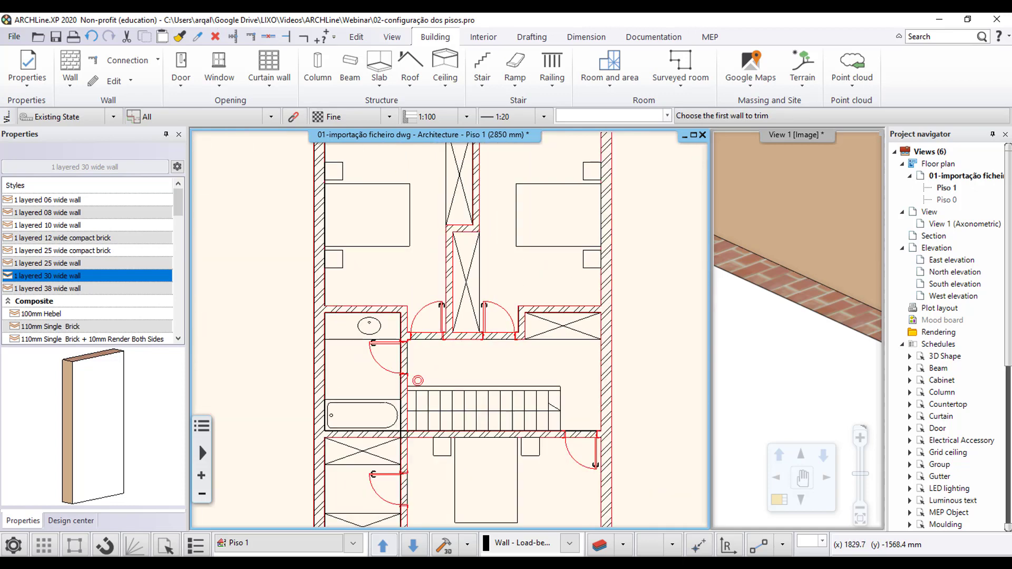
pyautogui.scroll(-2, 431, 424)
pyautogui.moveTo(432, 460)
pyautogui.mouseDown(button='middle')
pyautogui.moveTo(430, 424)
pyautogui.moveTo(466, 471)
pyautogui.mouseUp(button='middle')
pyautogui.scroll(2, 430, 424)
pyautogui.scroll(2, 431, 424)
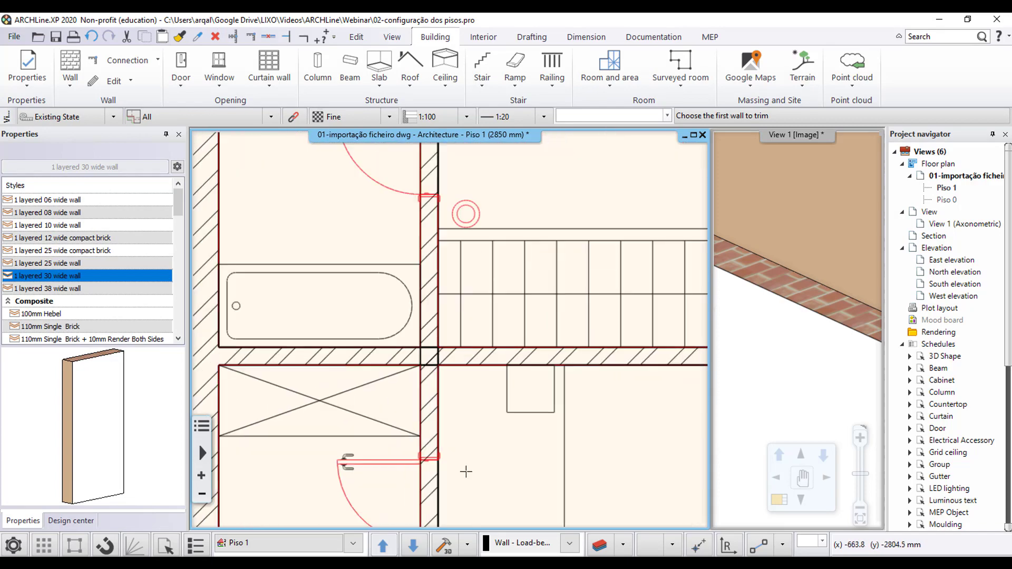
pyautogui.scroll(2, 422, 368)
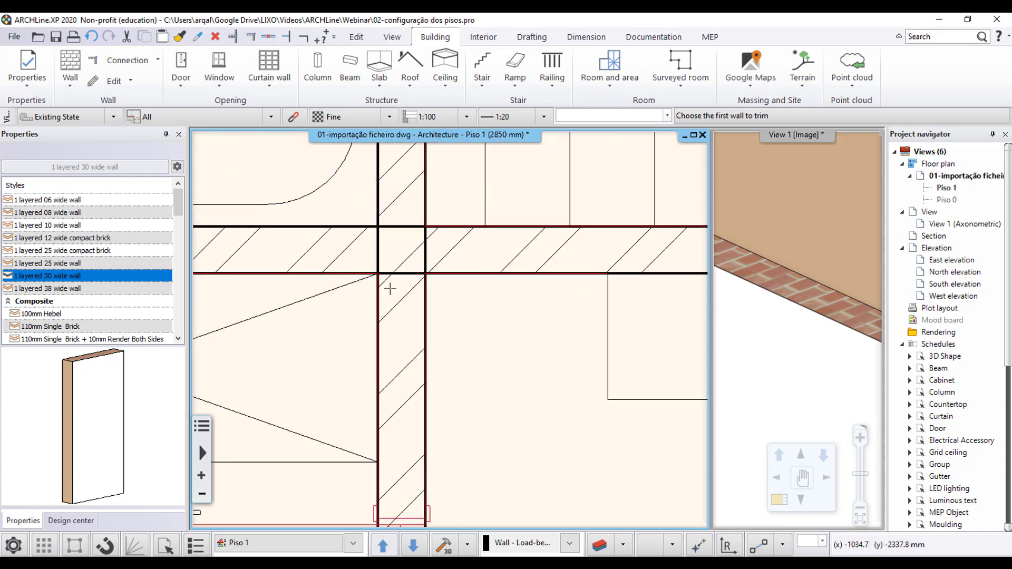
# Leave trimming mode and check the crossing walls in the 3D view
pyautogui.press('Escape')
pyautogui.click(409, 261)
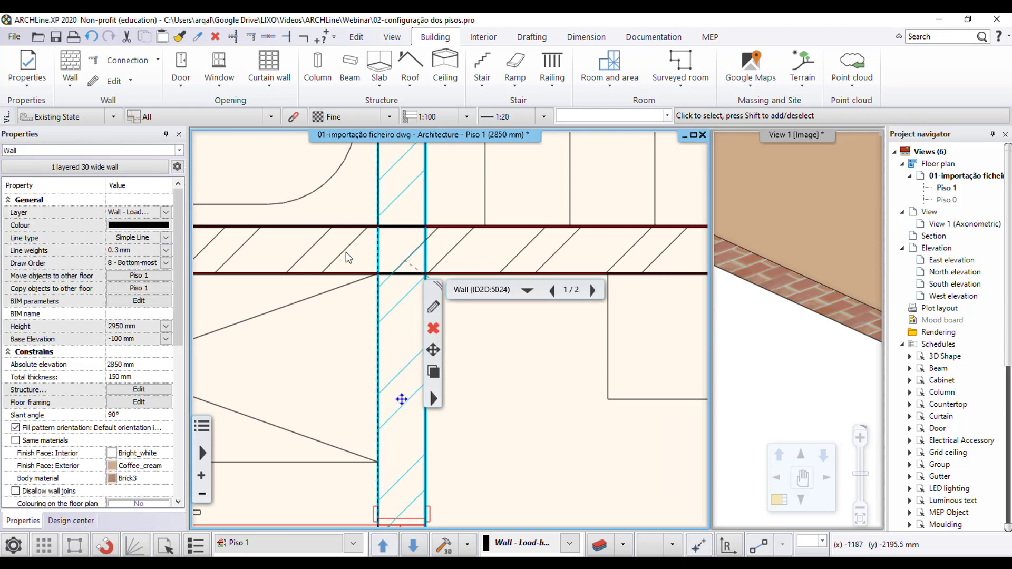
pyautogui.click(633, 403)
pyautogui.click(748, 383)
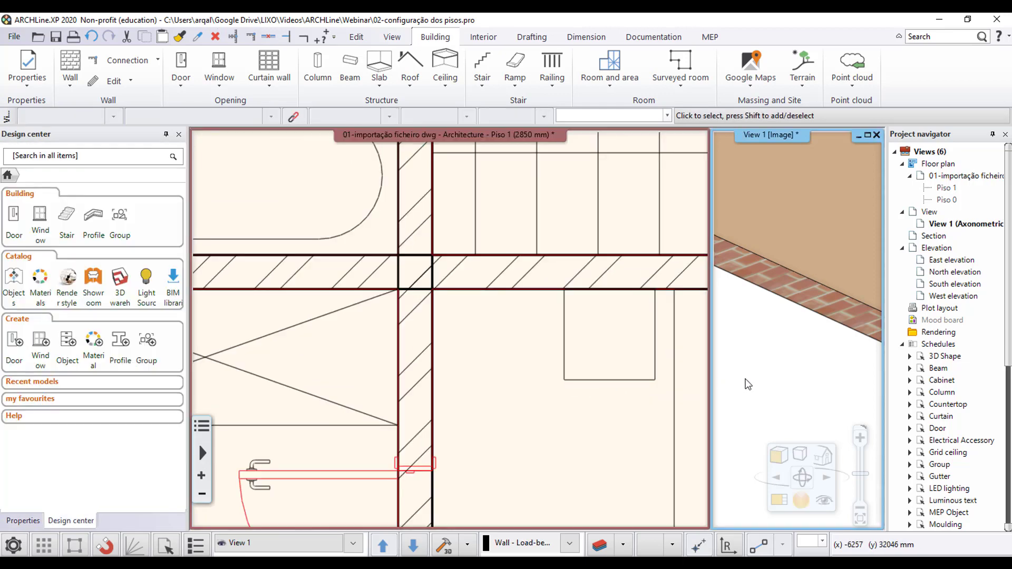
pyautogui.scroll(-3, 747, 384)
pyautogui.scroll(-2, 764, 369)
pyautogui.scroll(2, 790, 348)
pyautogui.scroll(3, 806, 332)
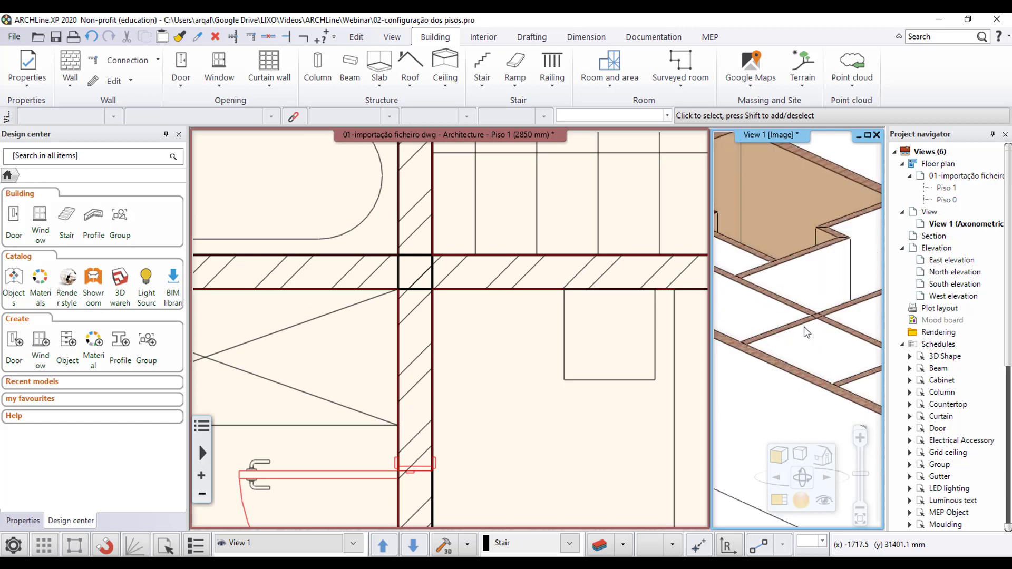
pyautogui.scroll(2, 804, 327)
pyautogui.scroll(2, 796, 313)
pyautogui.scroll(2, 787, 297)
pyautogui.scroll(1, 779, 284)
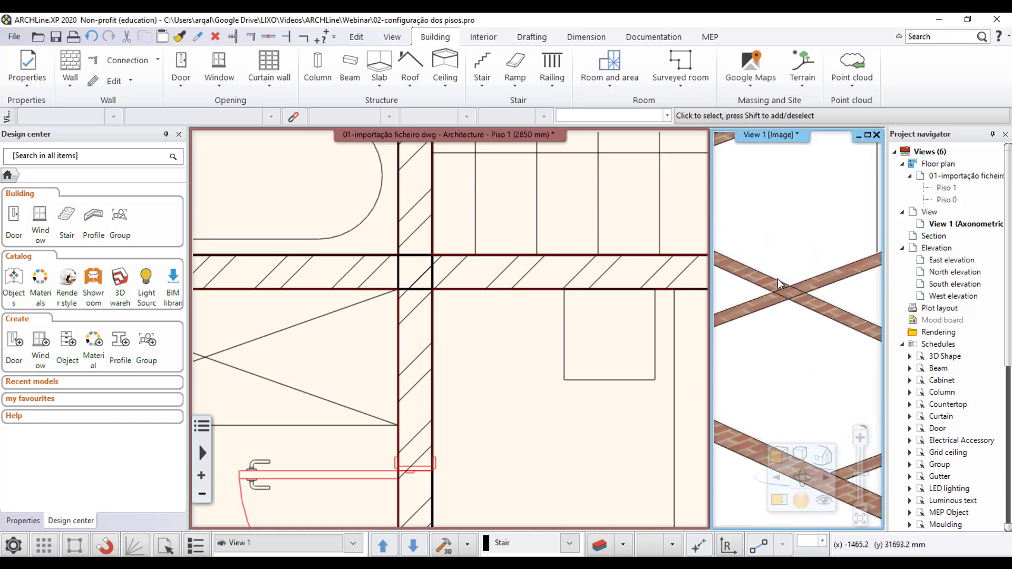
# Join the two crossing interior walls with an X connection
pyautogui.click(380, 270)
pyautogui.click(377, 273)
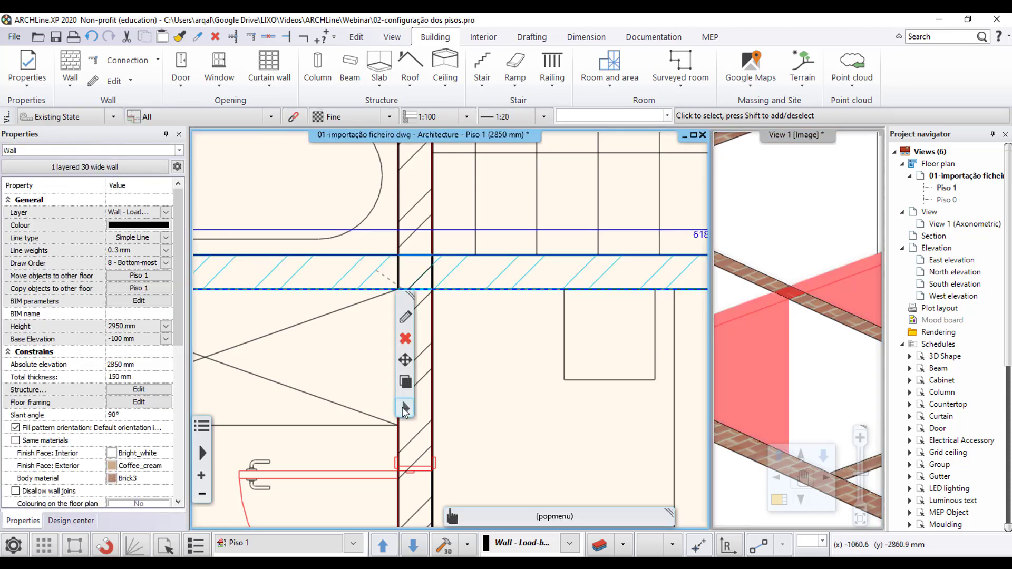
pyautogui.click(402, 407)
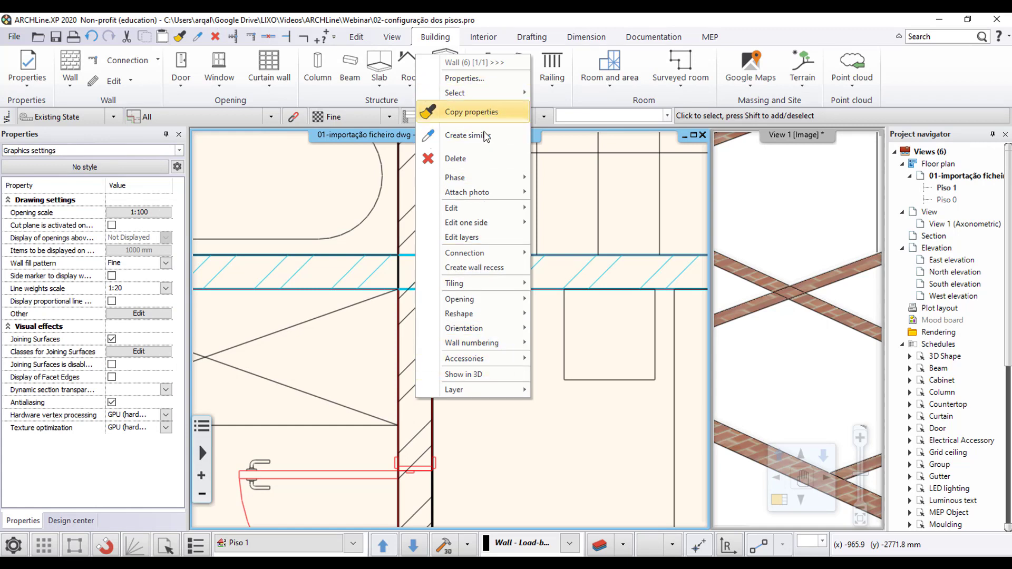
pyautogui.moveTo(471, 252)
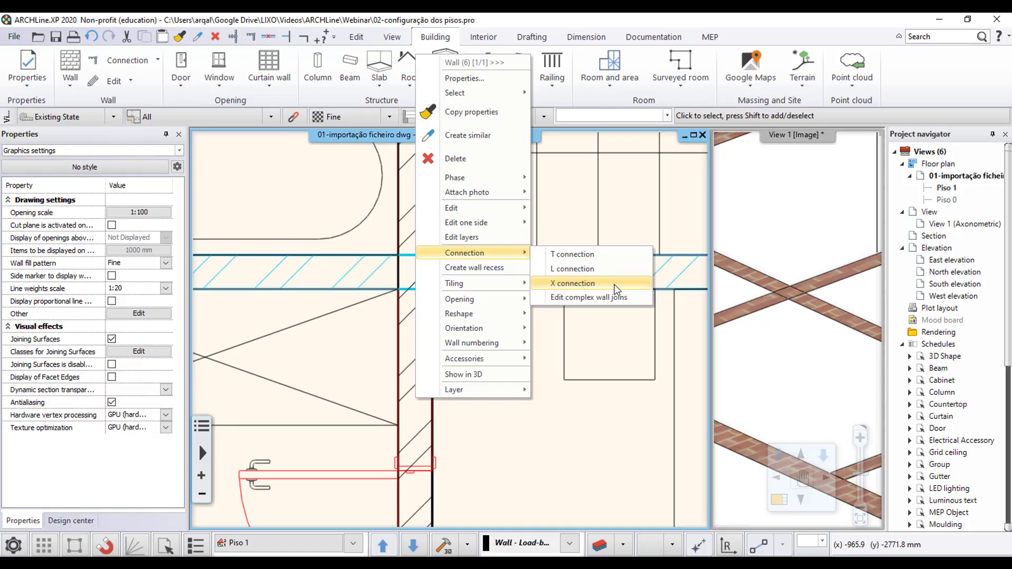
pyautogui.click(614, 284)
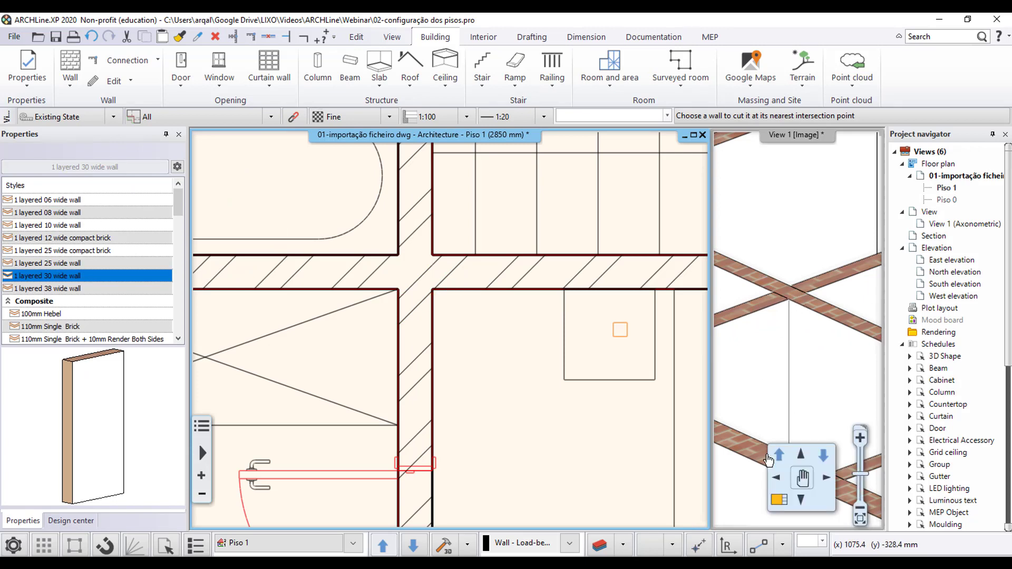
# Exit wall cutting, centre the full floor plan, and fit the whole model in 3D
pyautogui.scroll(-1, 786, 418)
pyautogui.scroll(-2, 474, 411)
pyautogui.scroll(-2, 475, 411)
pyautogui.click(71, 521)
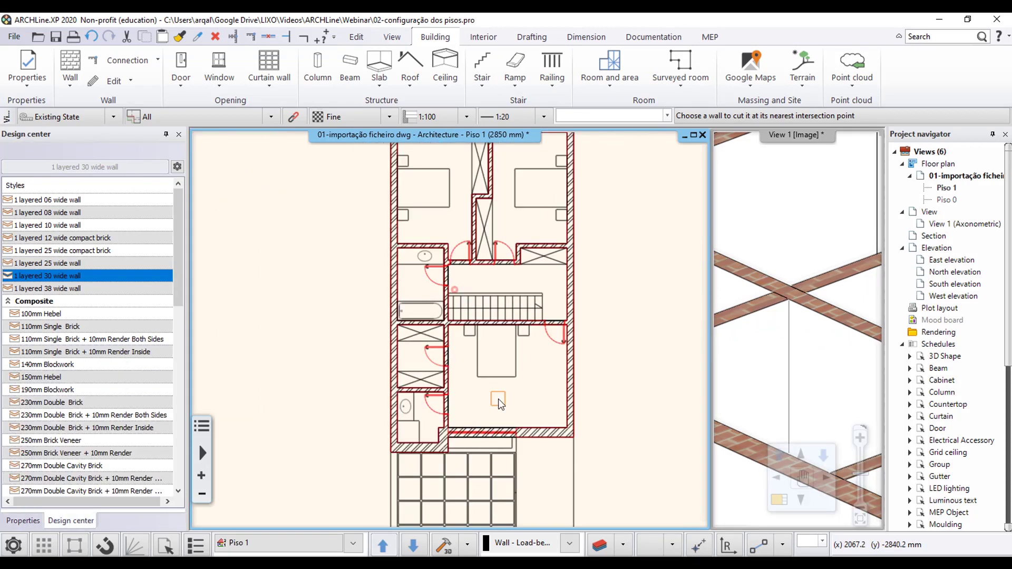
pyautogui.scroll(1, 497, 400)
pyautogui.moveTo(498, 400); pyautogui.dragTo(453, 466, button='middle')
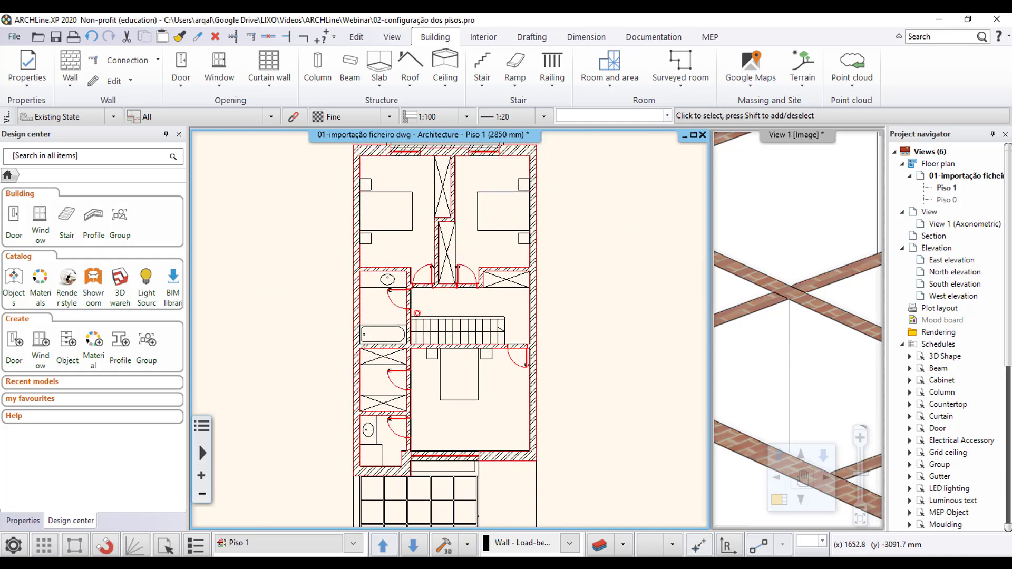
pyautogui.click(791, 394)
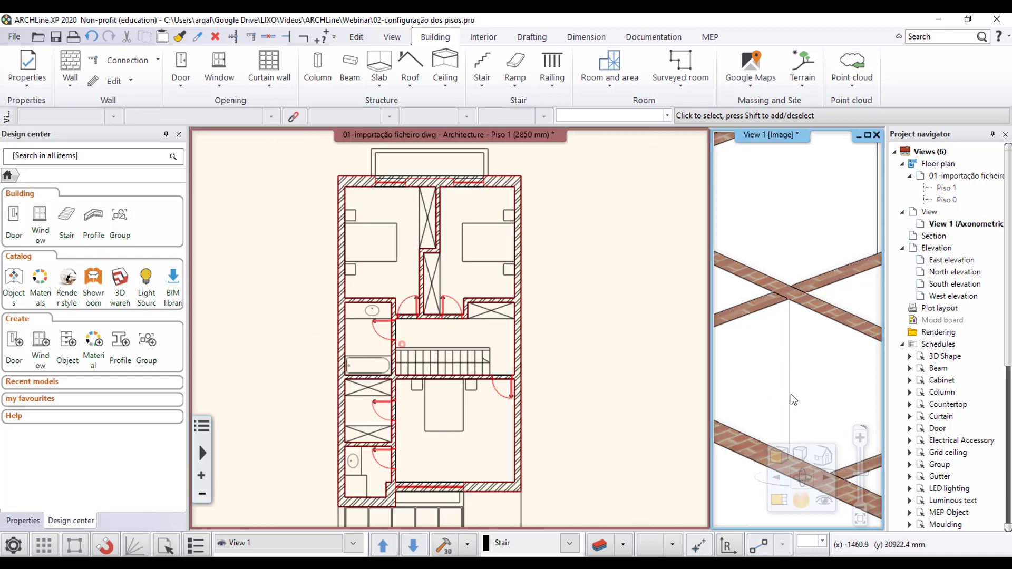
pyautogui.click(860, 524)
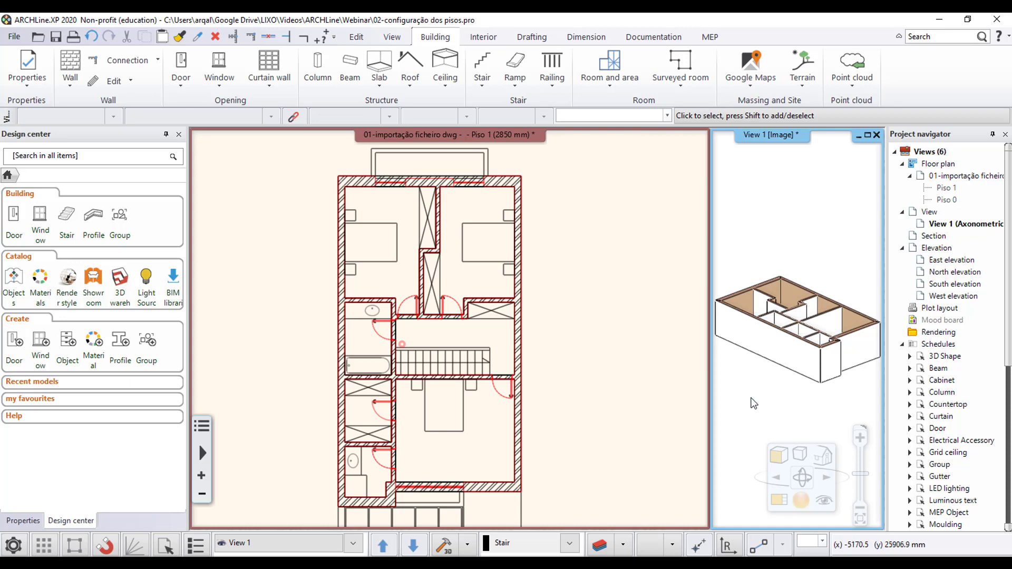
# Maximise the 3D view to review the walls, then restore the floor plan to the main area
pyautogui.click(780, 504)
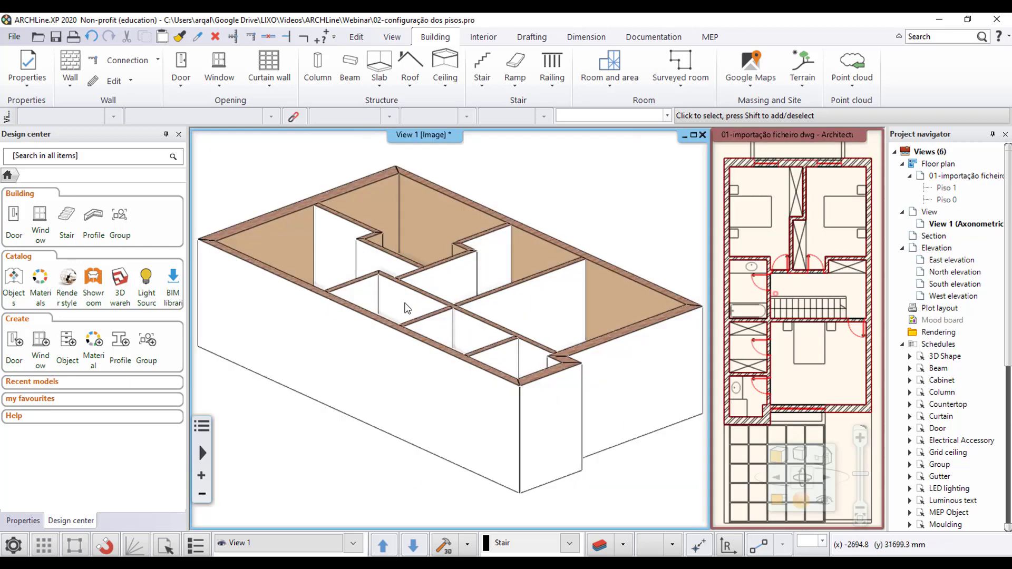
pyautogui.click(781, 503)
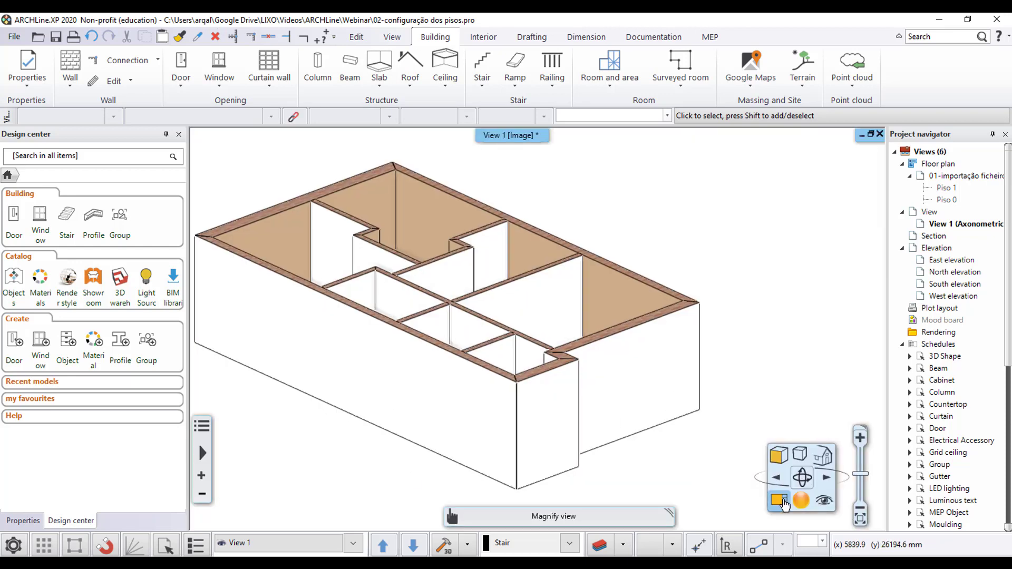
pyautogui.click(781, 501)
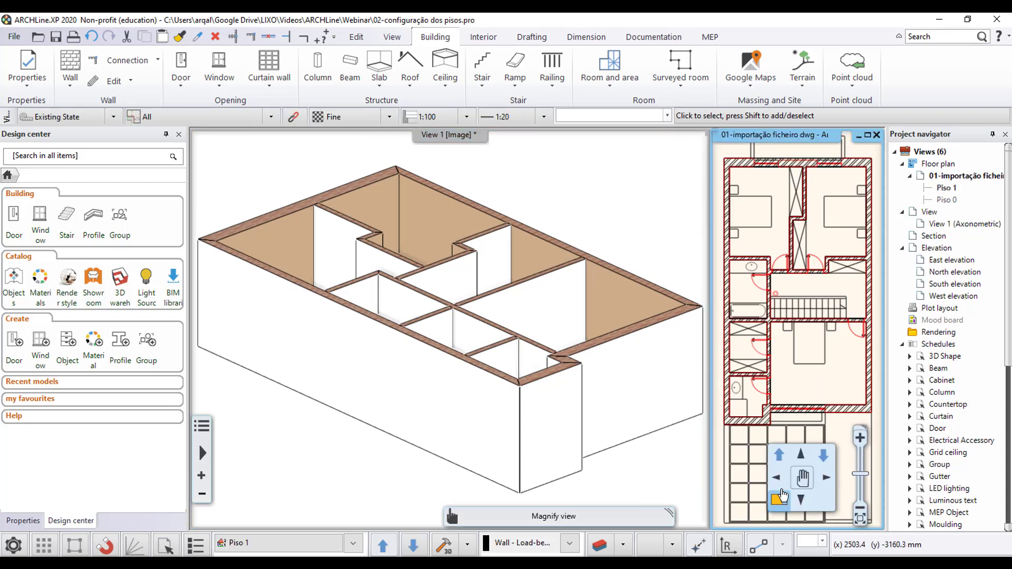
pyautogui.click(779, 500)
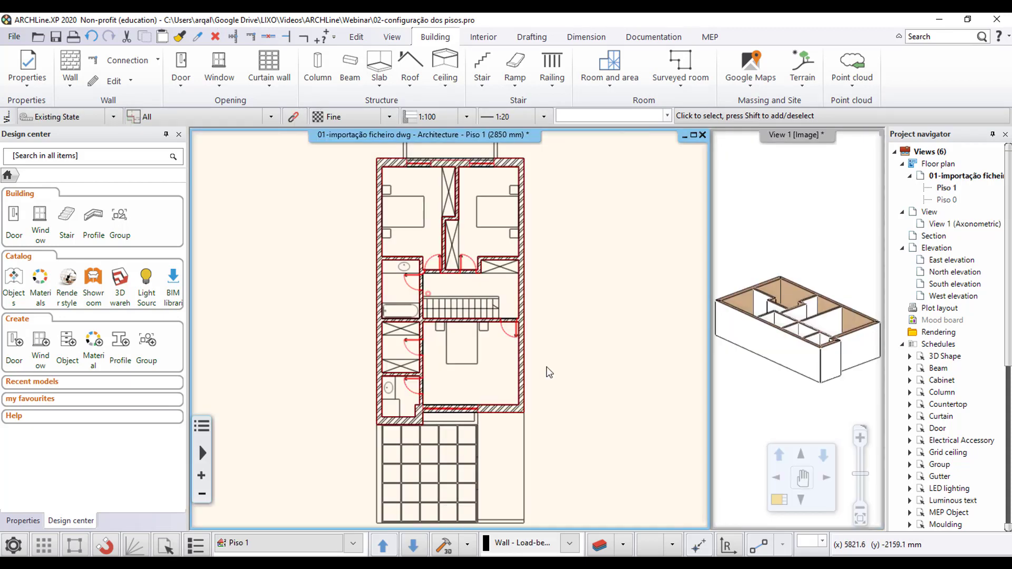